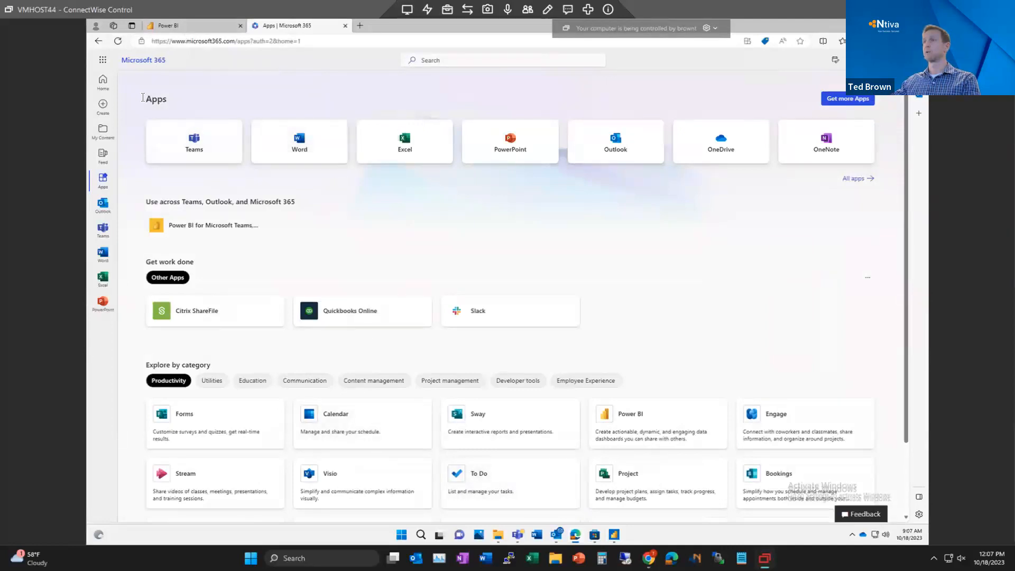
Search the Microsoft 365 apps for "power" and switch to the Power BI home page
click(447, 60)
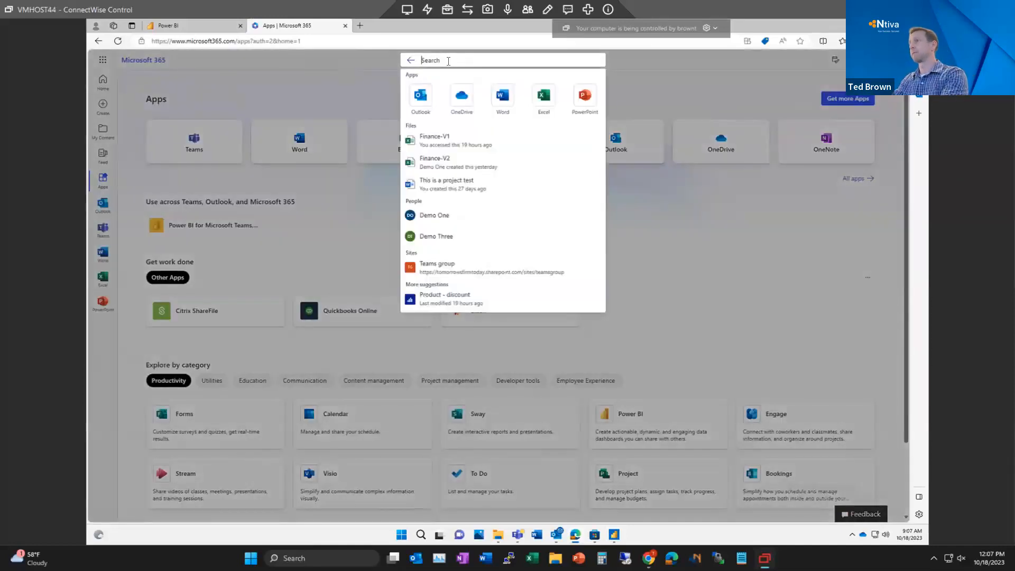
text(power)
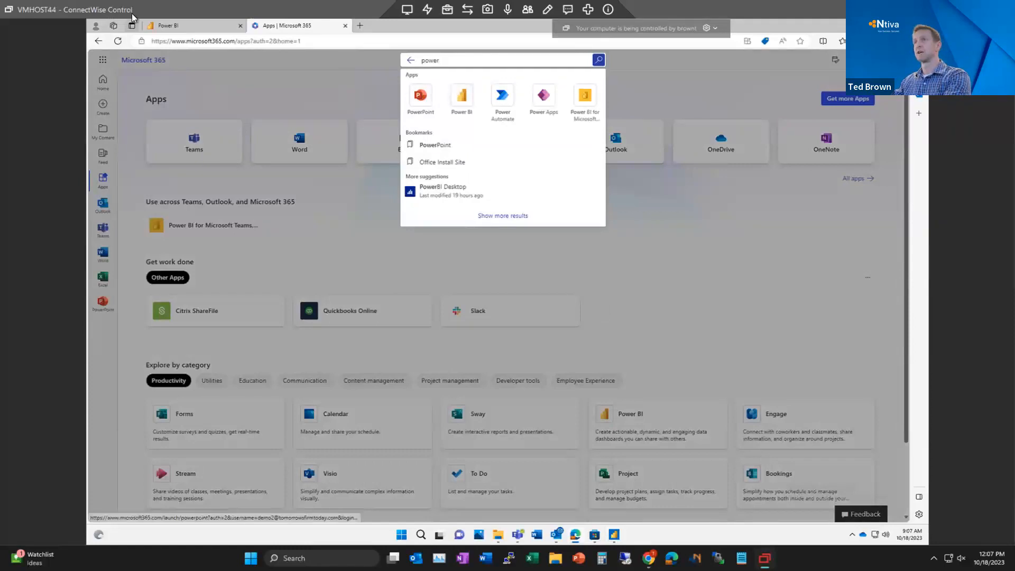
click(167, 25)
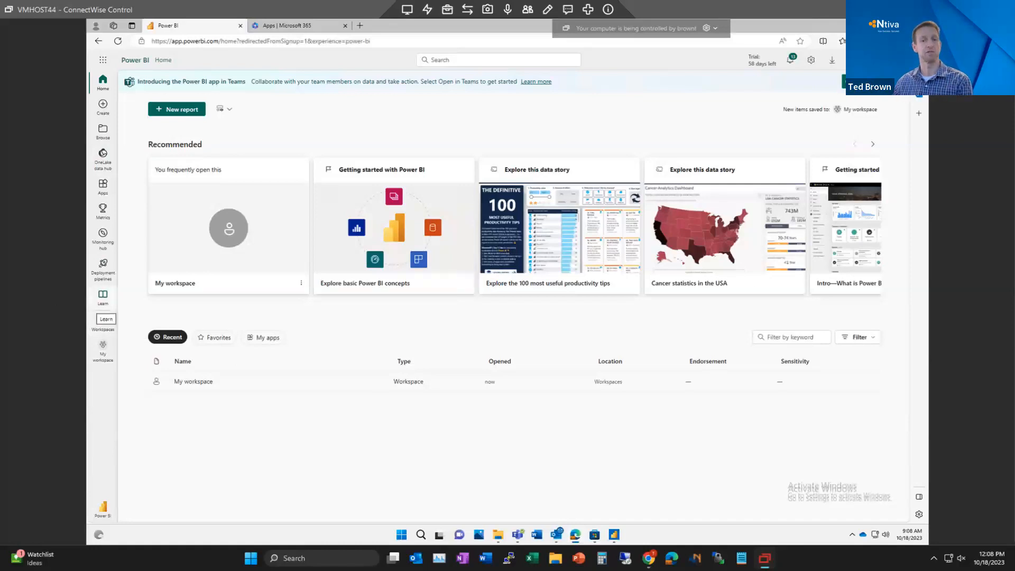
Start creating a new dataset in My workspace
click(104, 358)
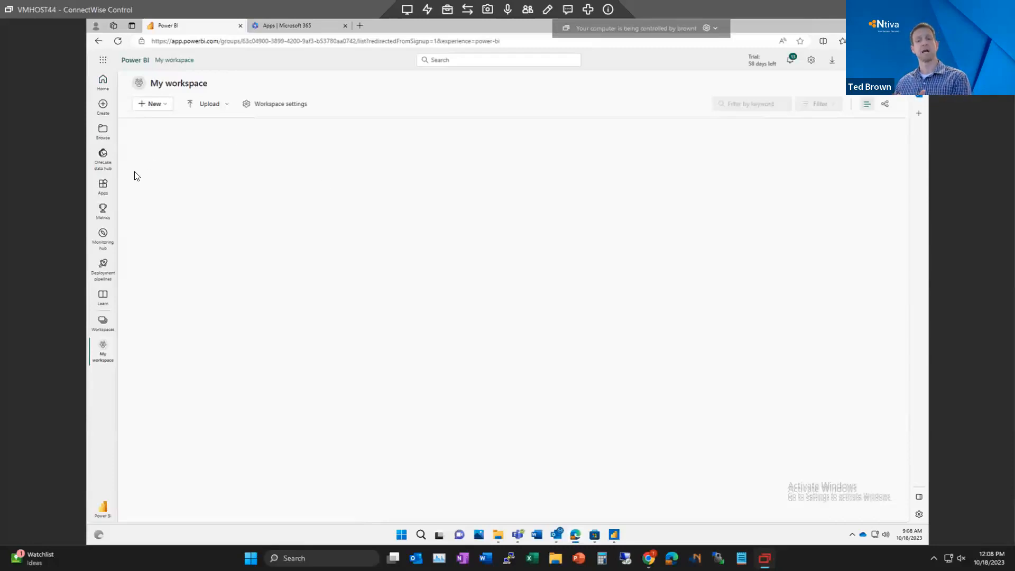
click(155, 104)
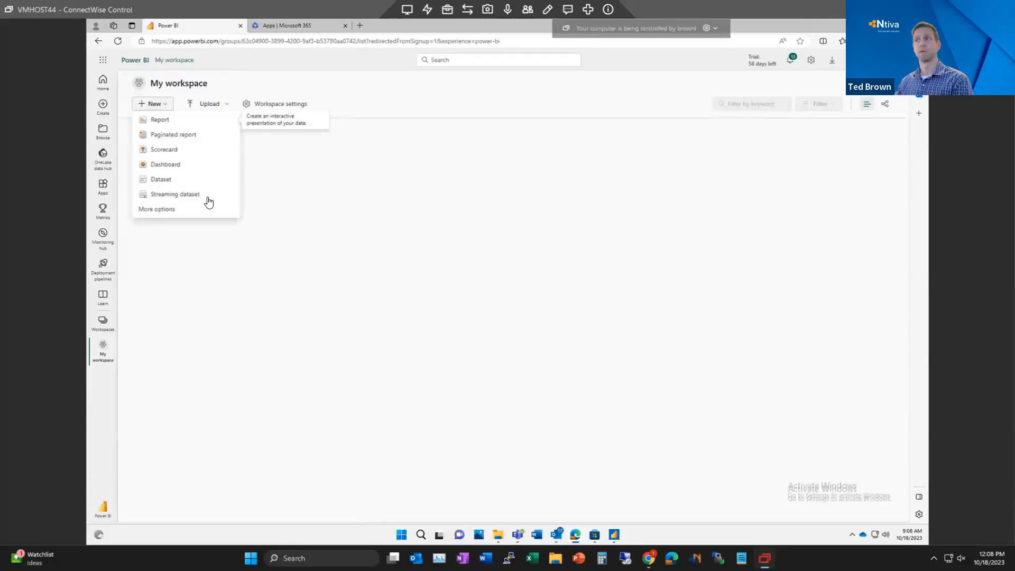
click(161, 180)
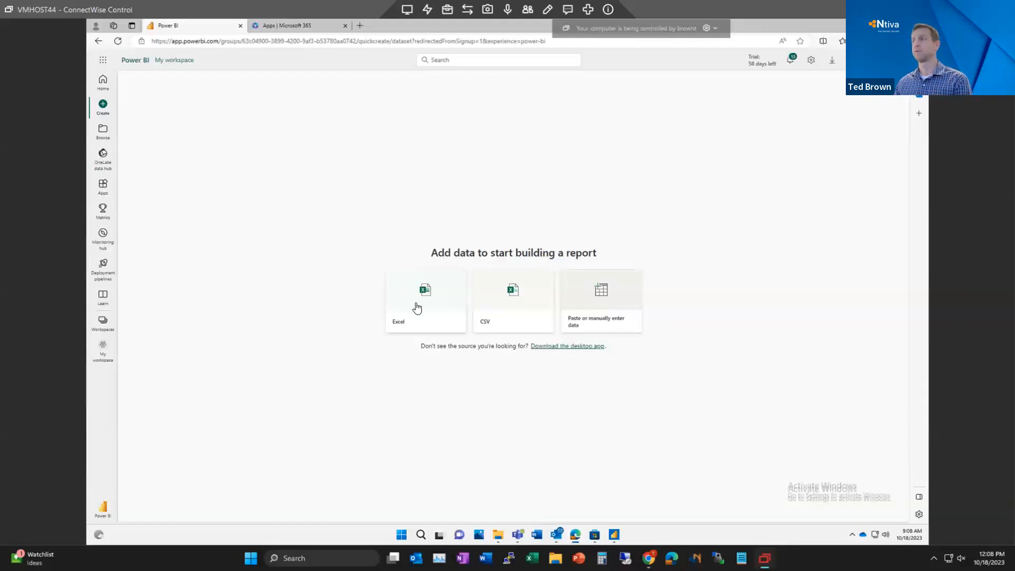
Open the Finance-V1 workbook from the Teams group General folder and widen the Segment column to fit its contents
click(505, 538)
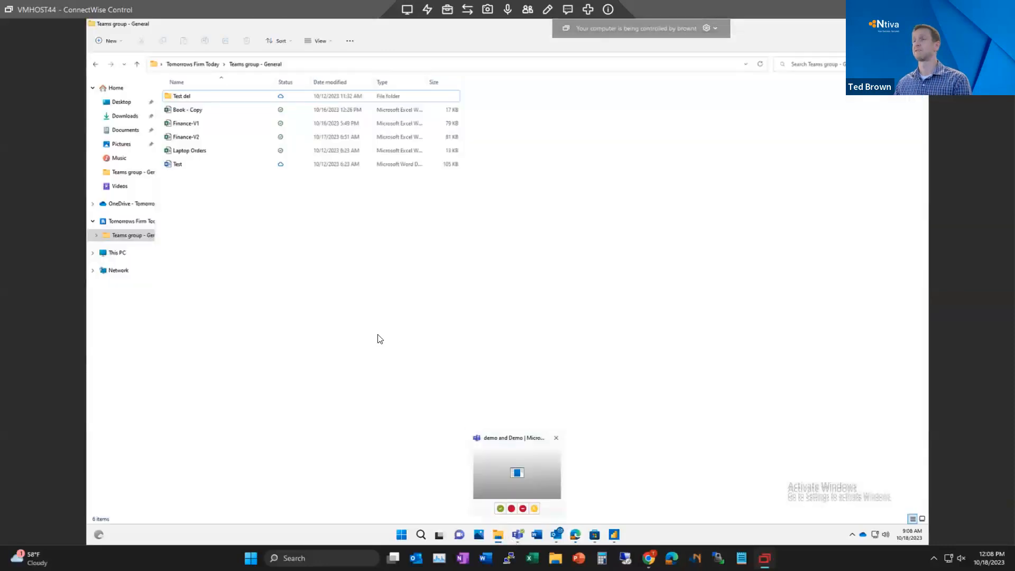
double_click(194, 125)
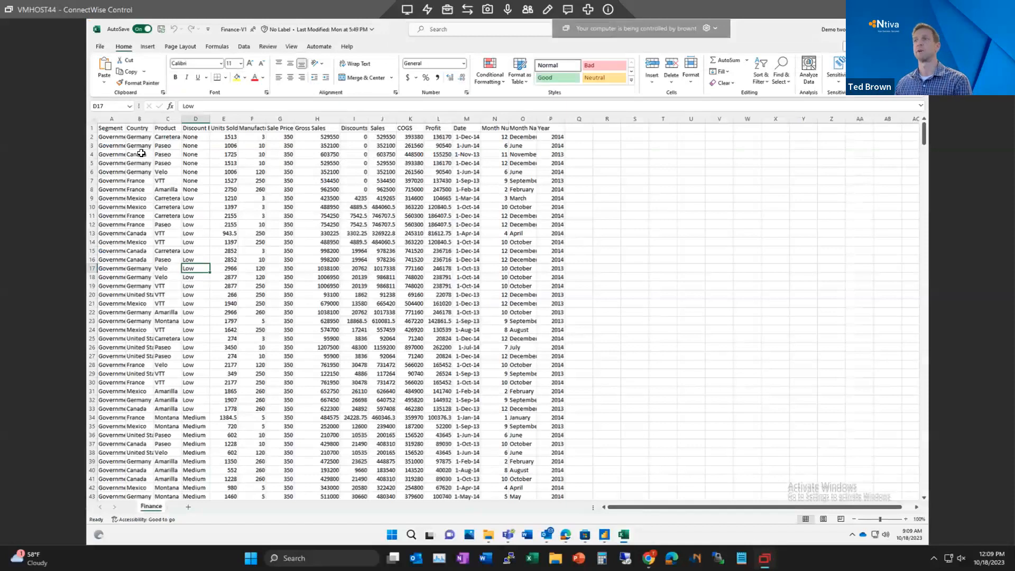
double_click(129, 117)
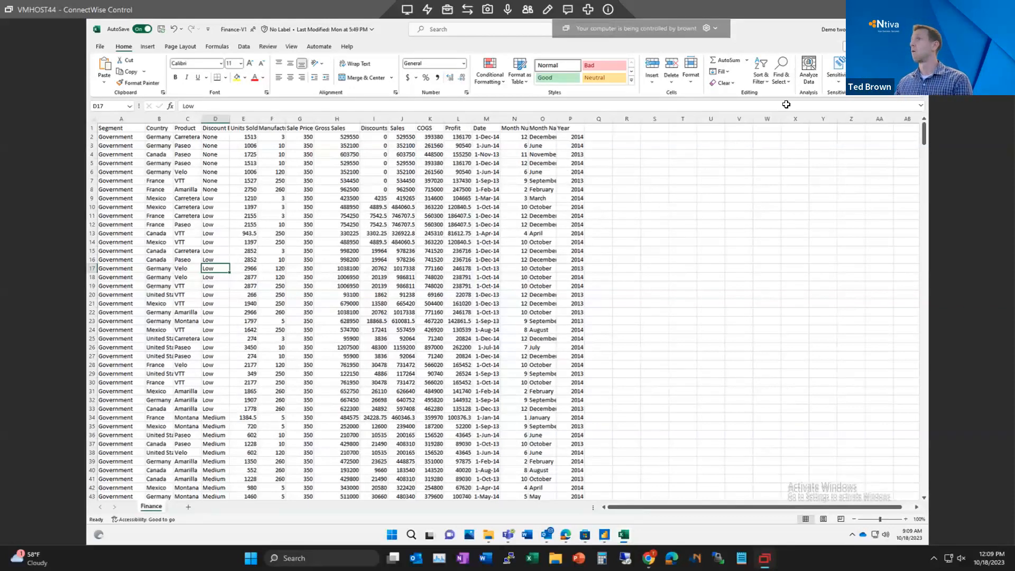
click(879, 28)
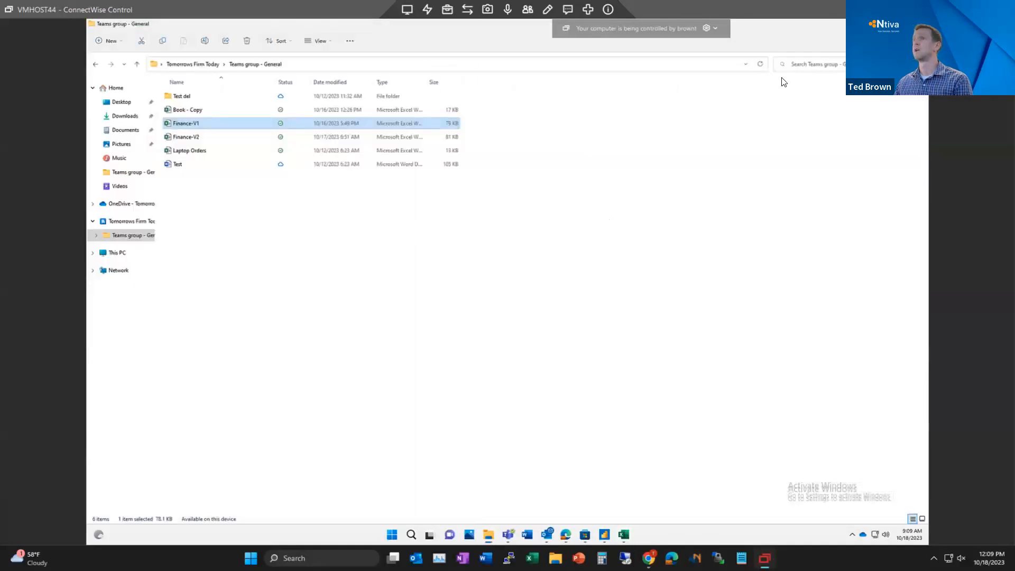
Try to import the Excel file Finance-V1.xlsx from the Teams group's General folder as the dataset source
click(420, 306)
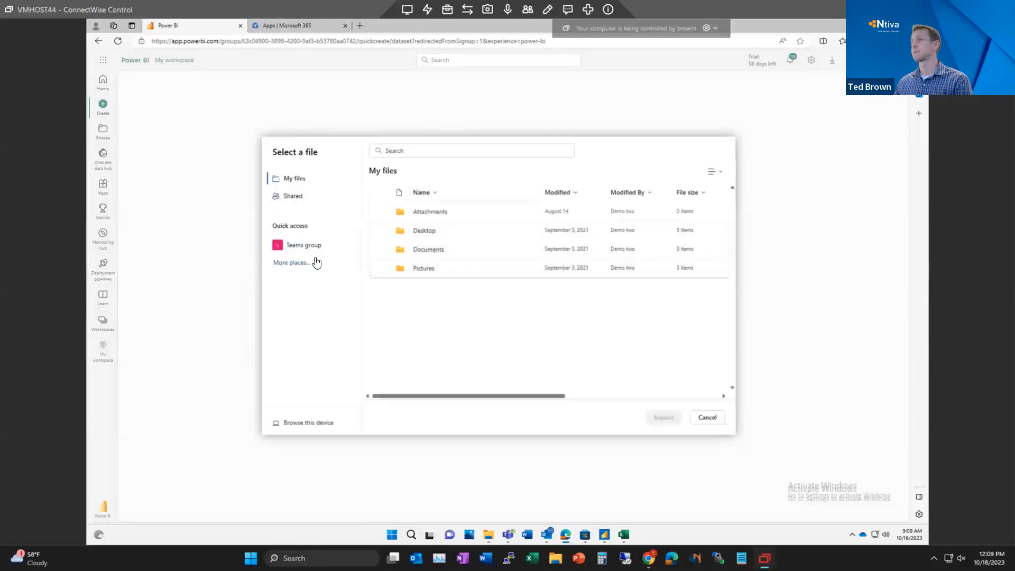
click(310, 250)
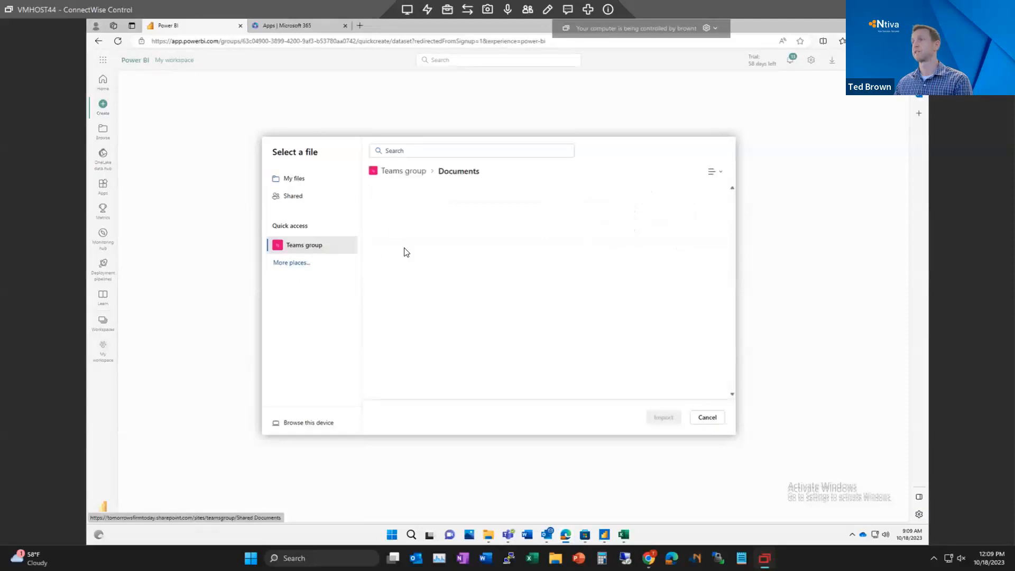
click(423, 213)
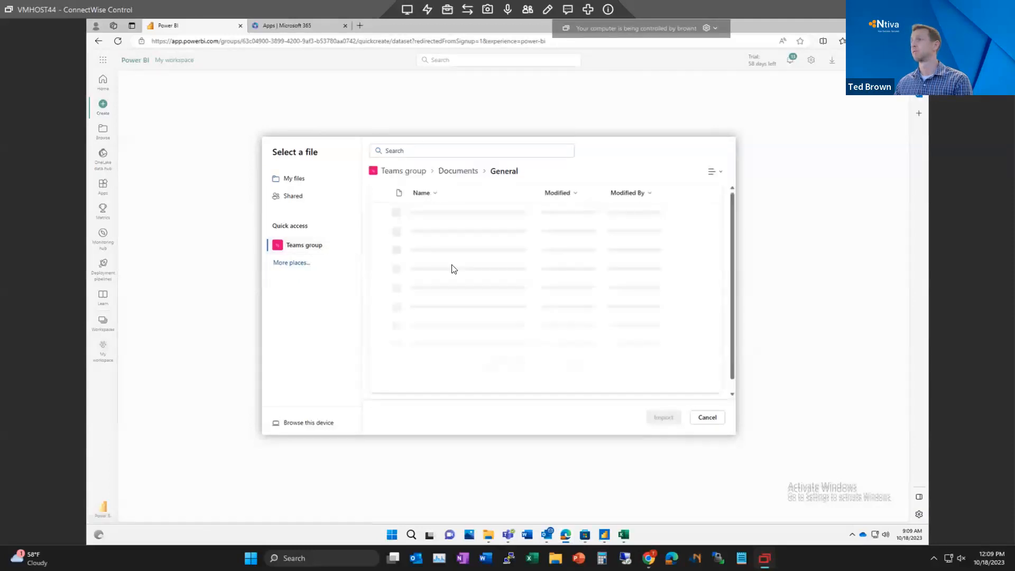
click(430, 250)
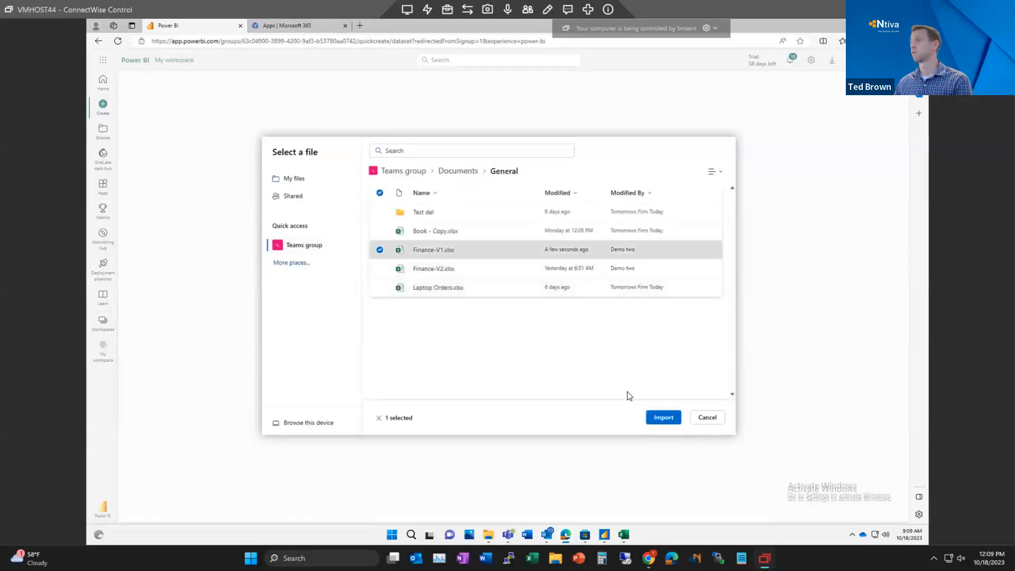
click(663, 418)
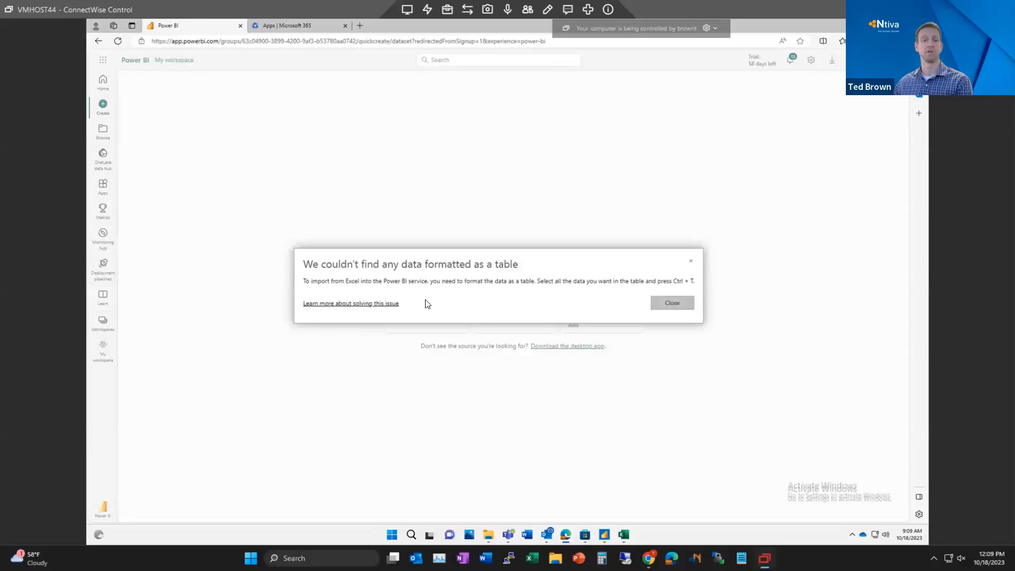
click(673, 306)
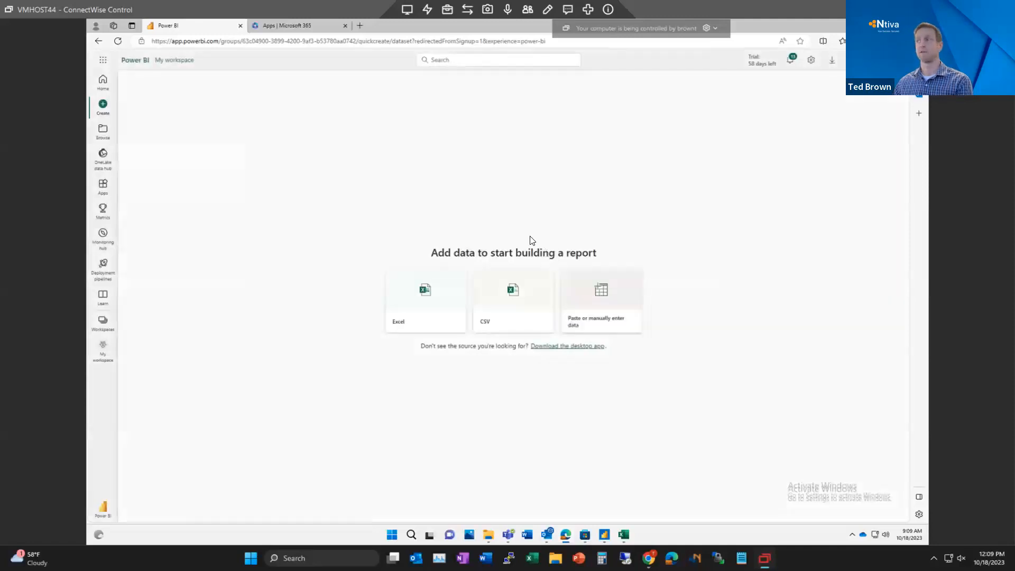
Import the Excel file Finance-V2.xlsx from the Teams group's General folder and refresh My workspace
click(425, 297)
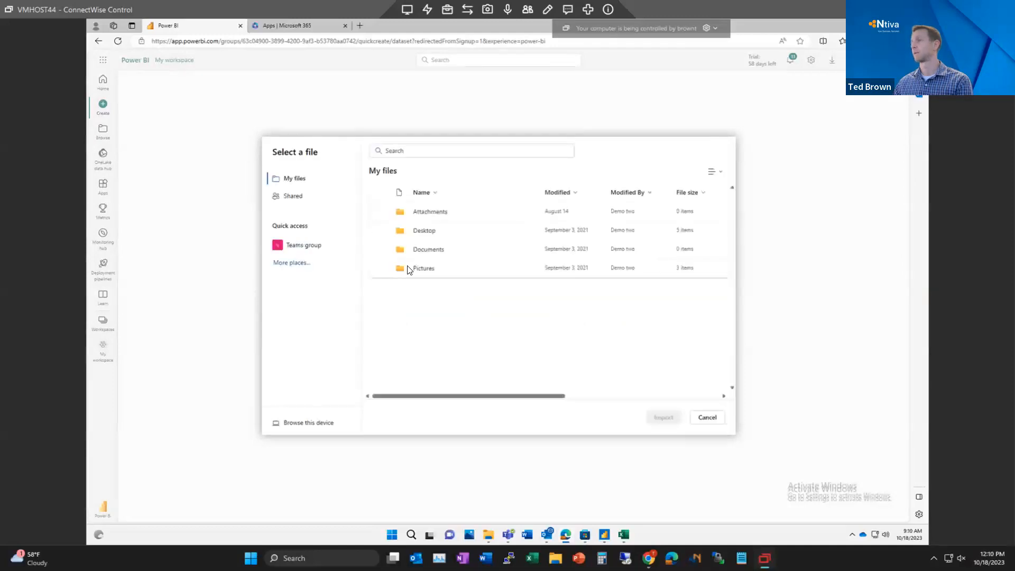
click(302, 253)
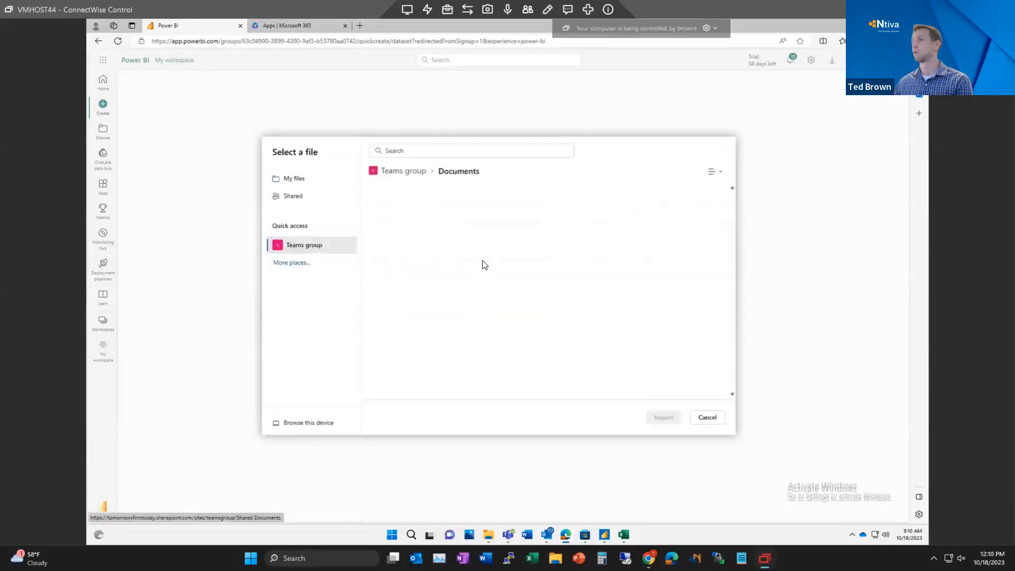
click(429, 217)
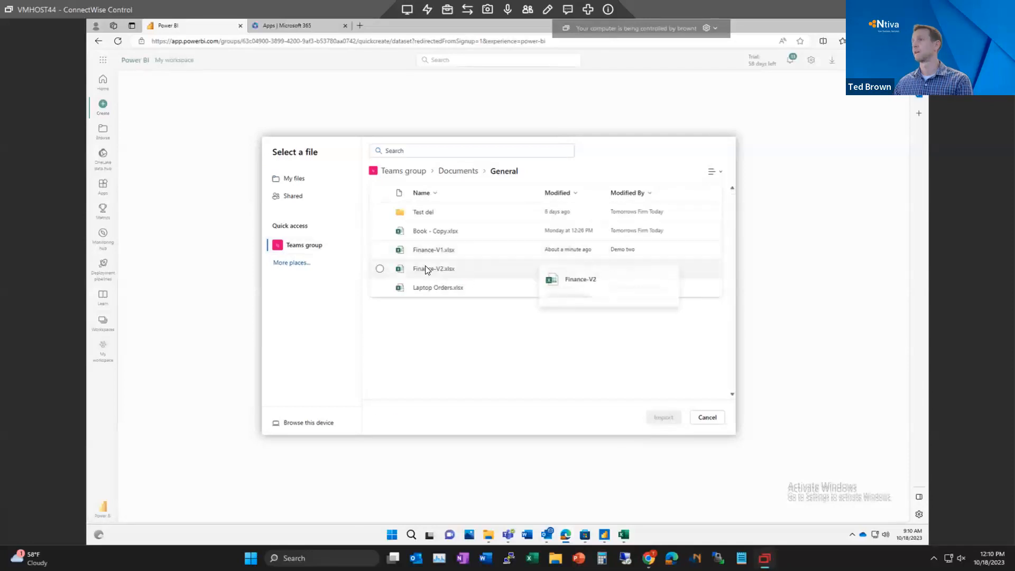
click(427, 268)
click(661, 420)
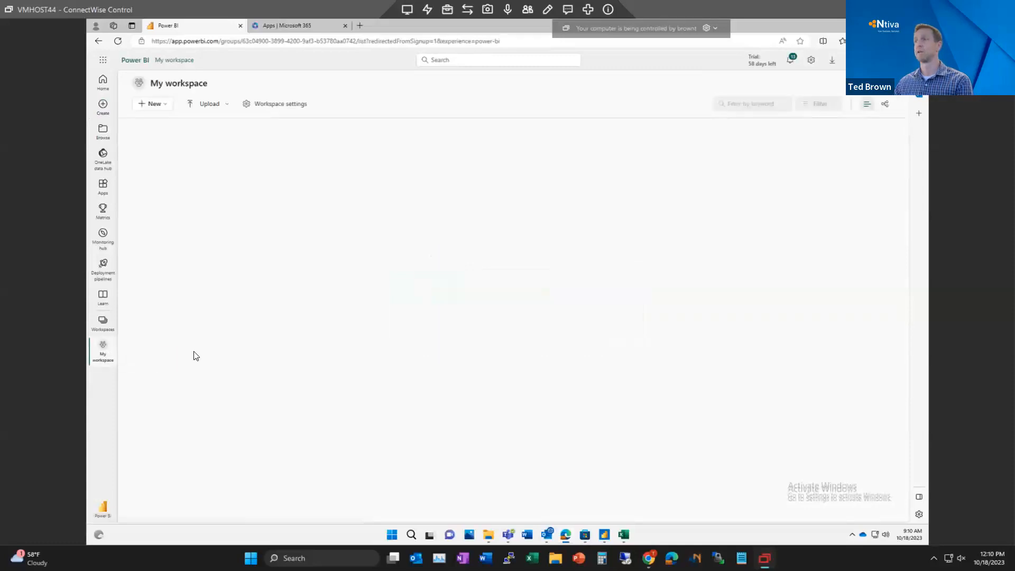
click(103, 322)
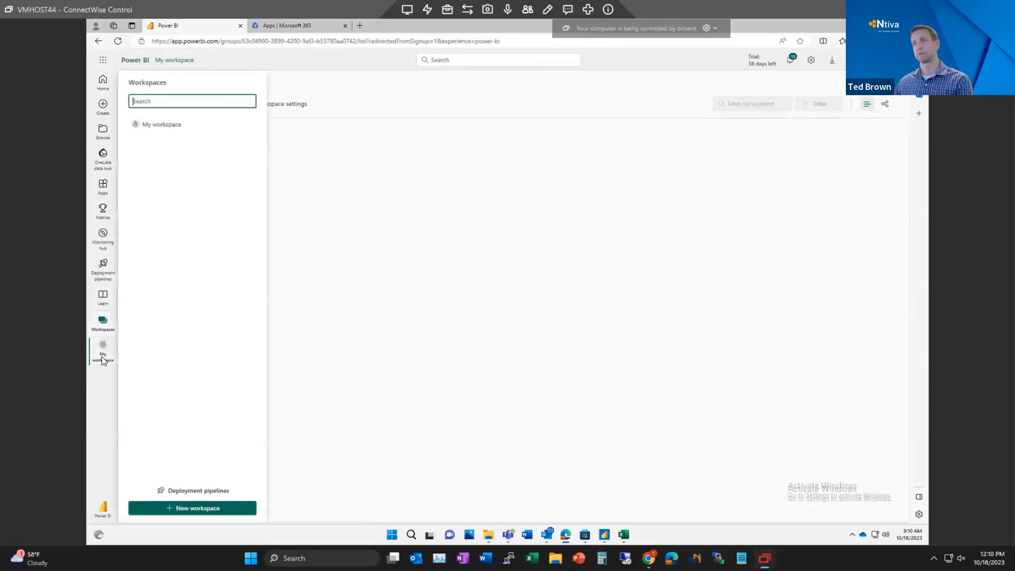
click(103, 350)
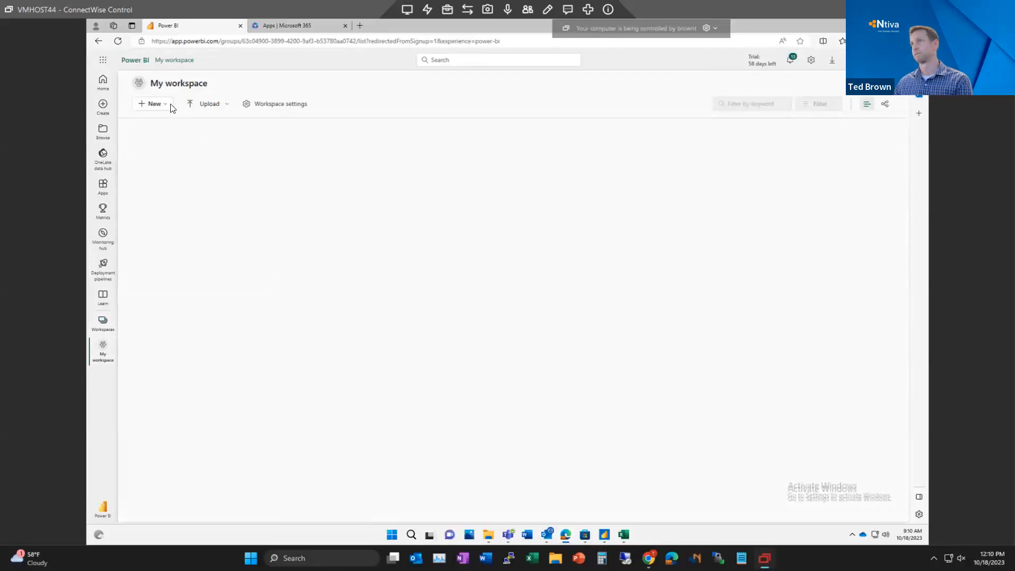
click(118, 41)
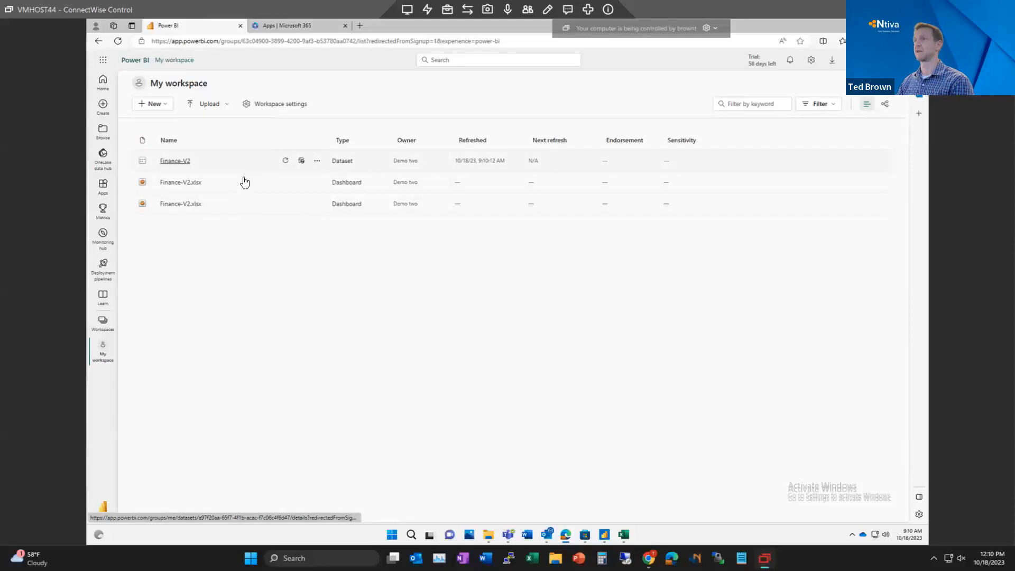
Delete both Finance-V2.xlsx dashboards from My workspace, keeping only the Finance-V2 dataset
click(317, 183)
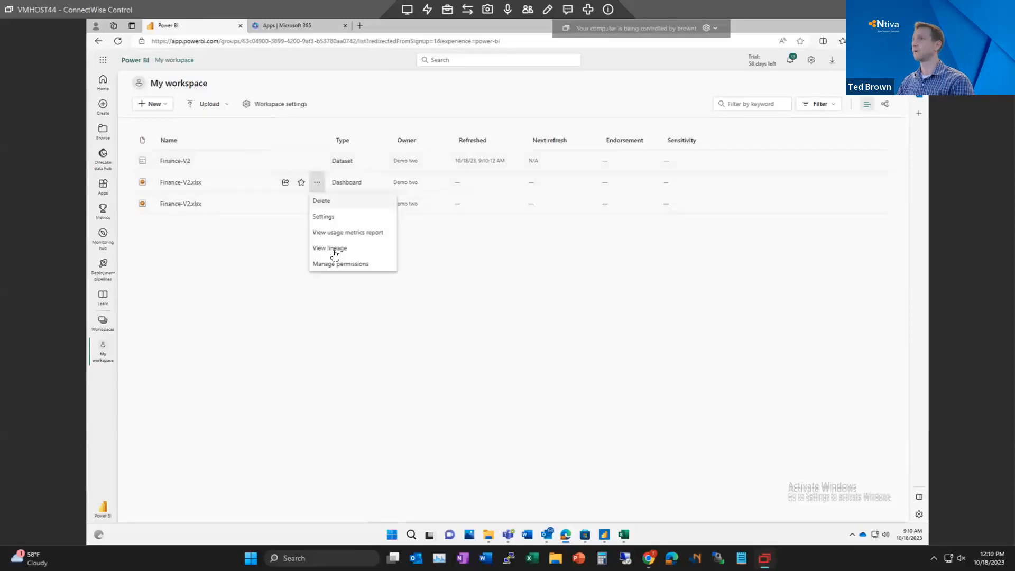
click(312, 206)
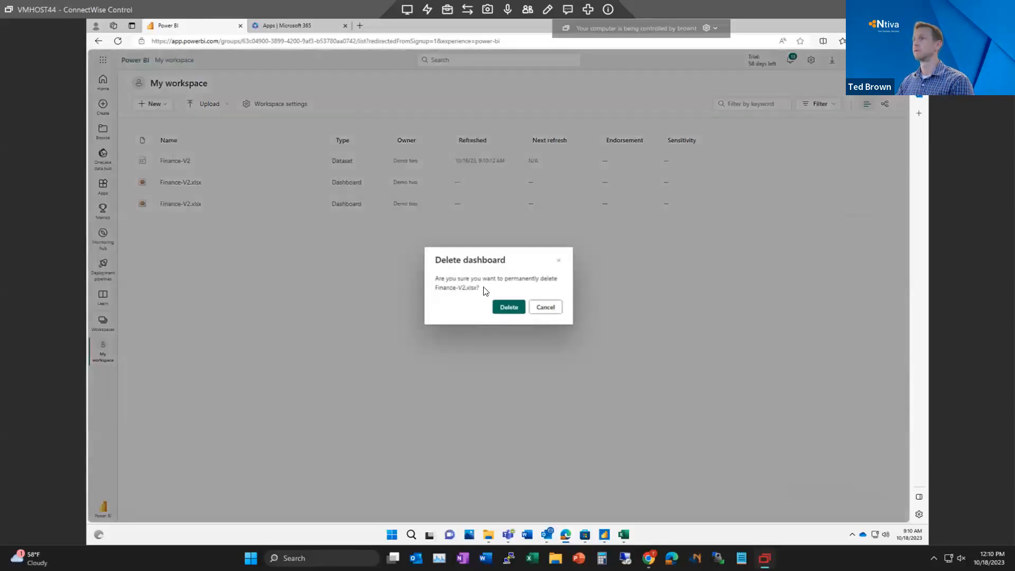
click(500, 307)
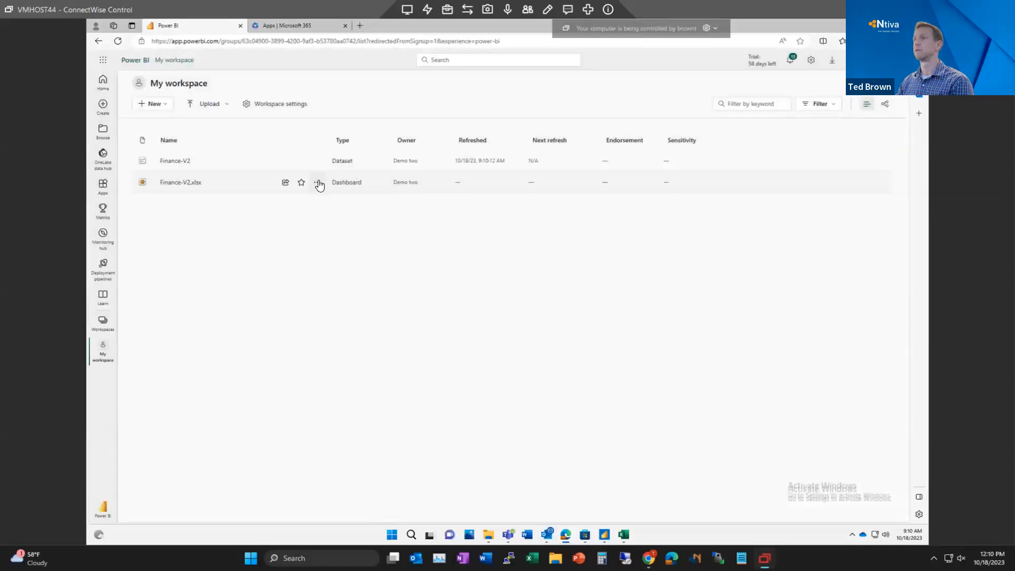
click(318, 183)
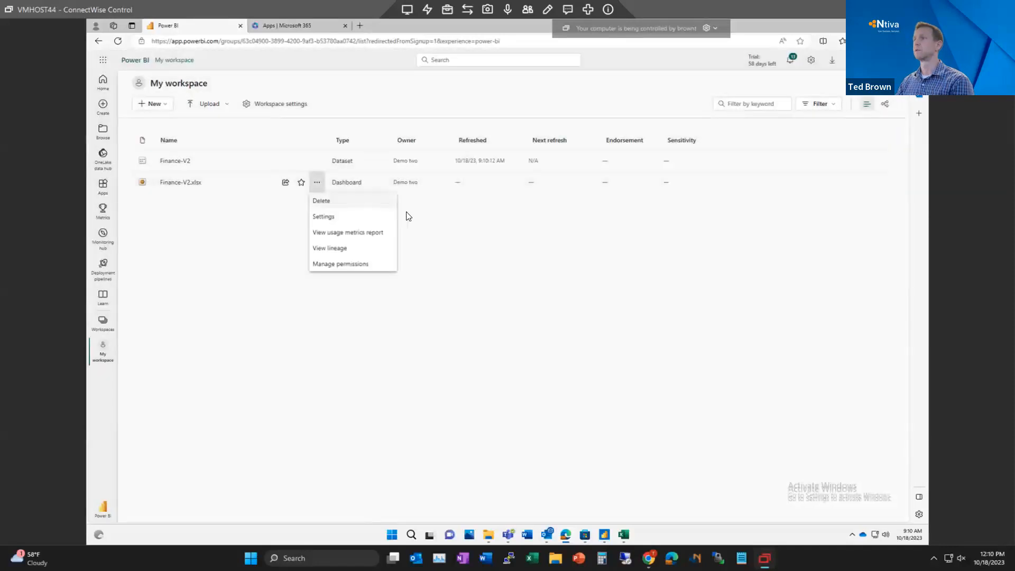
click(356, 207)
click(507, 307)
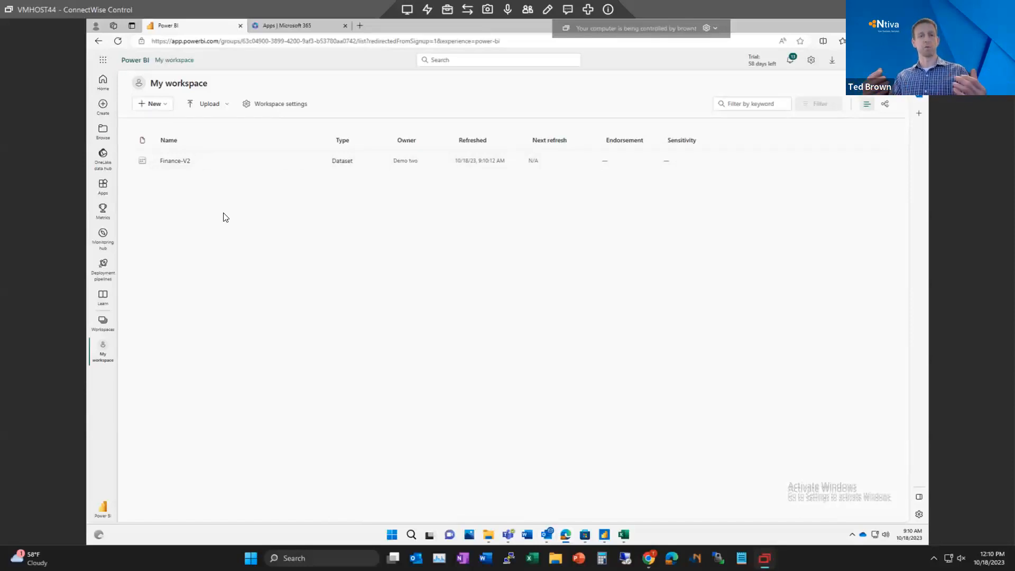
Generate quick insights for the Finance-V2 dataset
key(ctrl+Left)
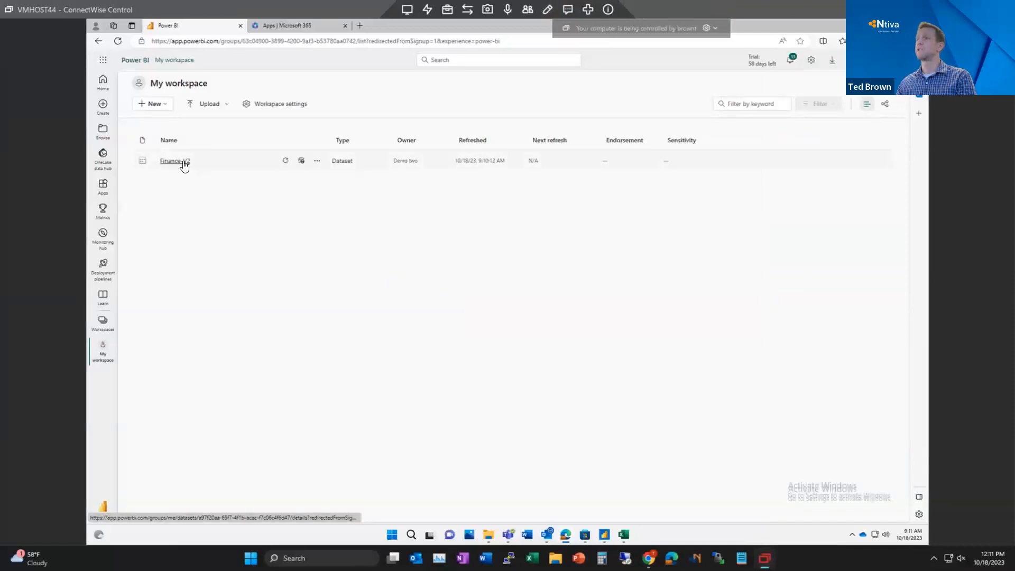
click(317, 162)
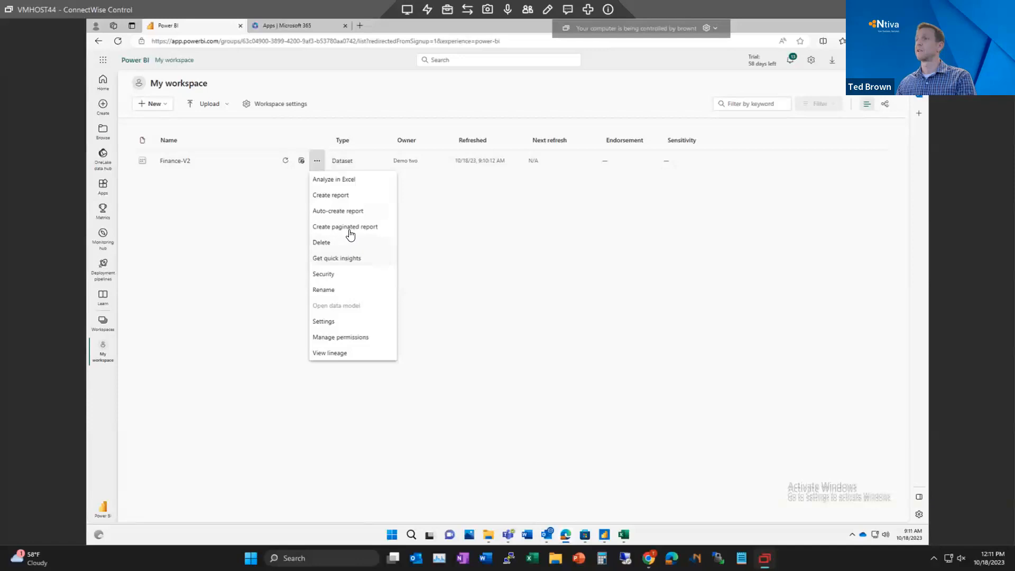
click(342, 260)
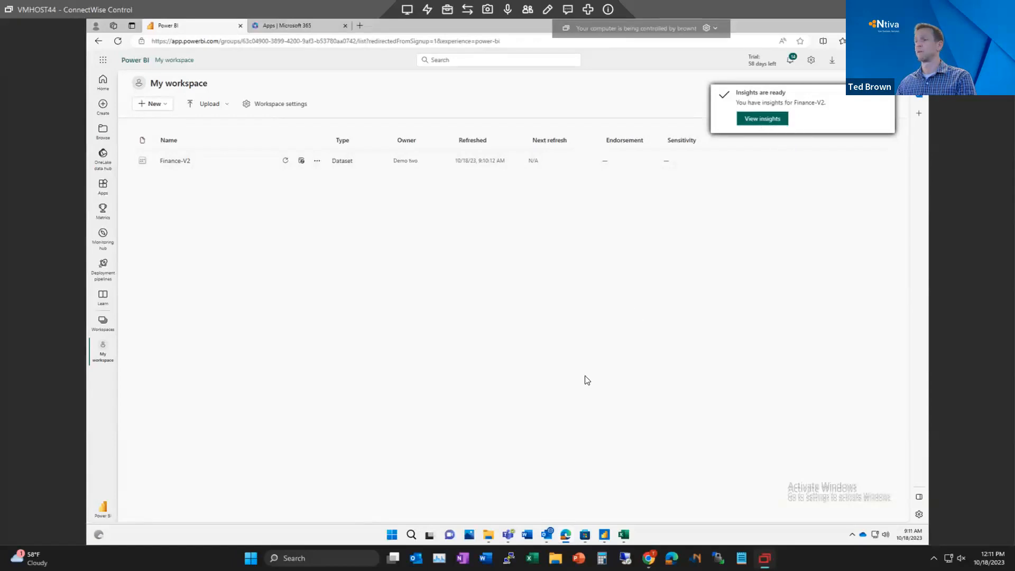
Glance at the Finance-V1 workbook's source data, and open the Finance-V2 quick insights to review their charts
click(623, 534)
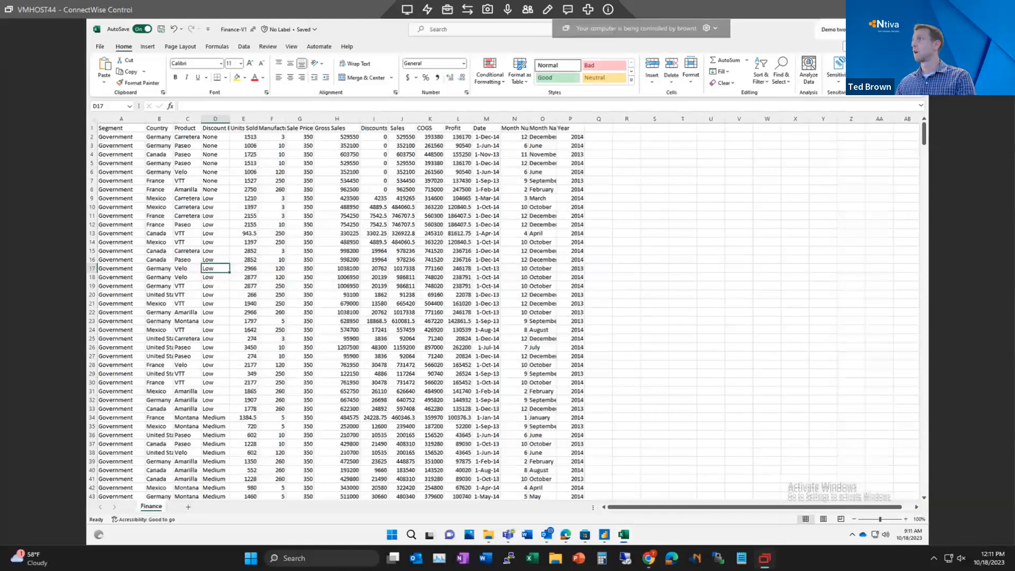
click(878, 29)
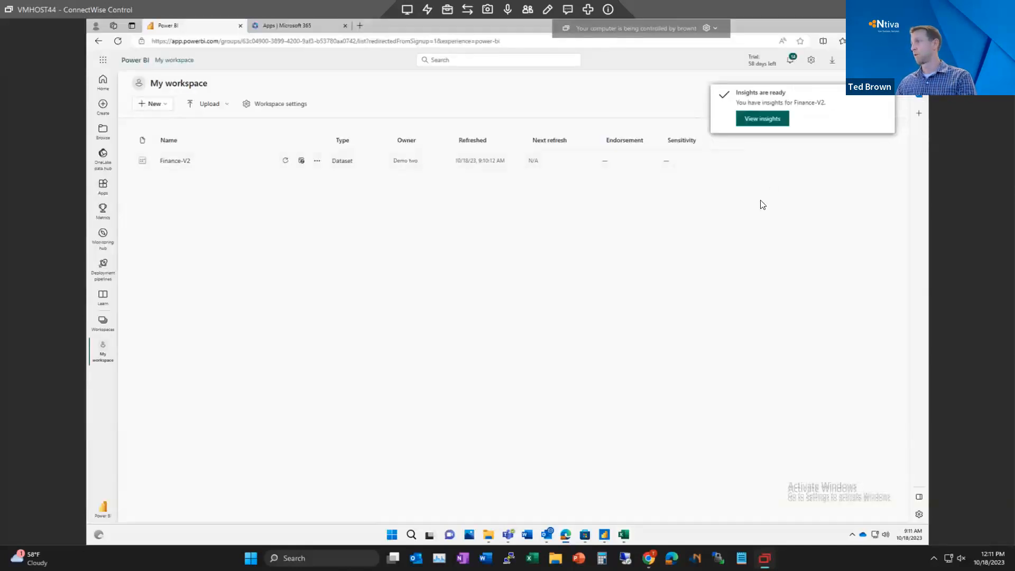
click(758, 119)
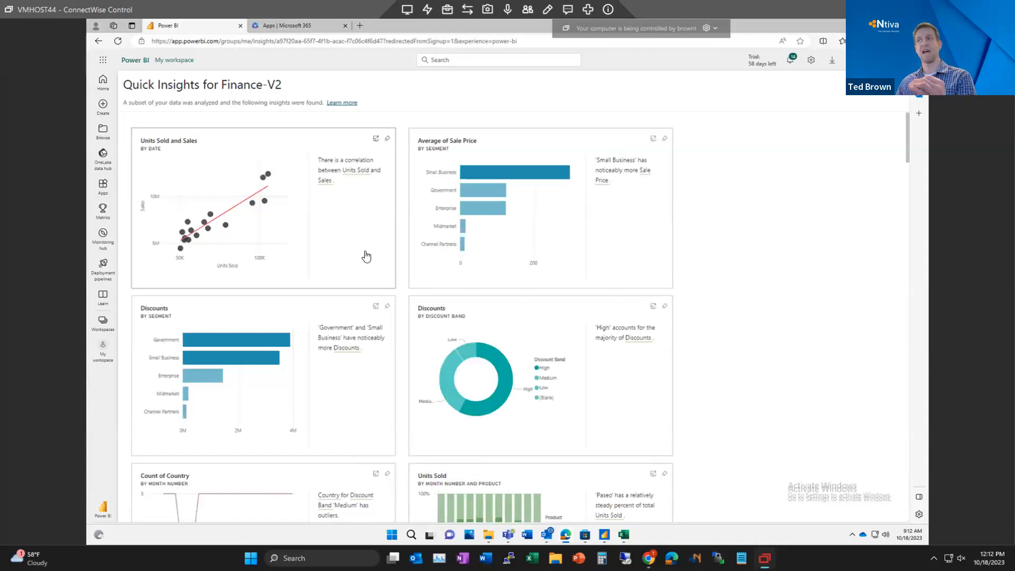
scroll(377, 258, down, 10)
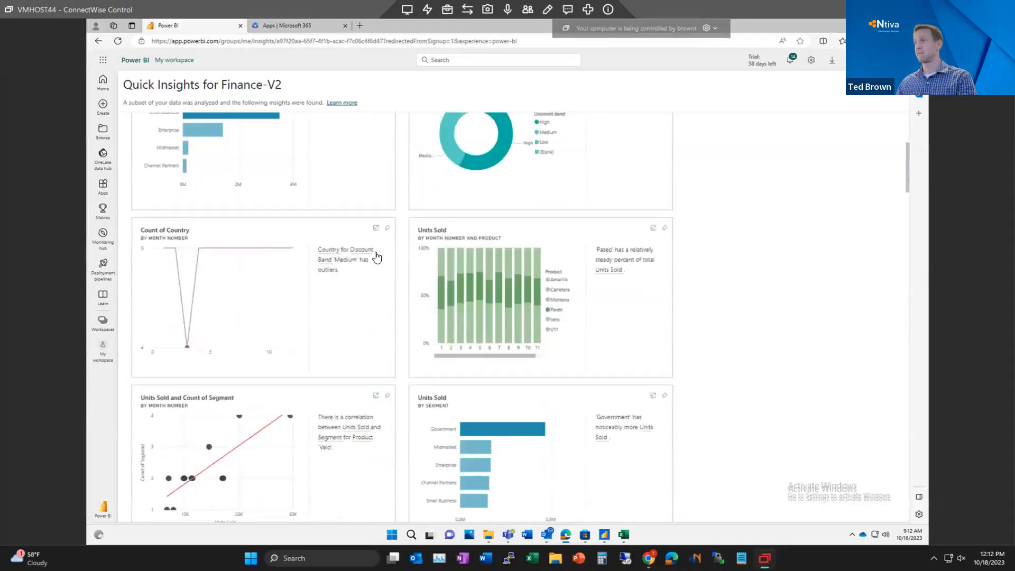
Review the Finance-V2 insights and pin Average of Sale Price by Segment to a new dashboard named Exec Dashboard
scroll(376, 258, down, 5)
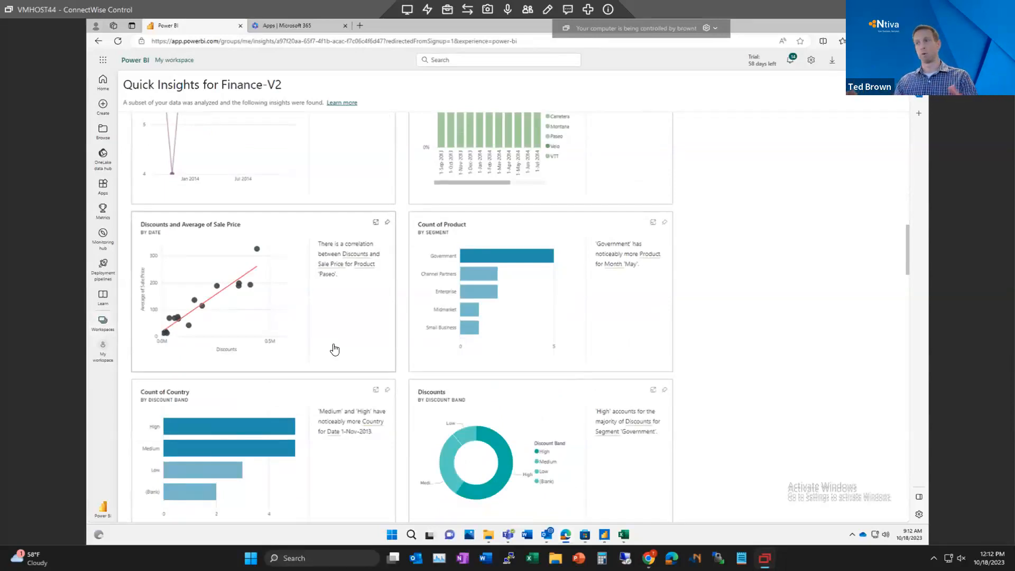
scroll(426, 363, up, 5)
scroll(426, 363, up, 10)
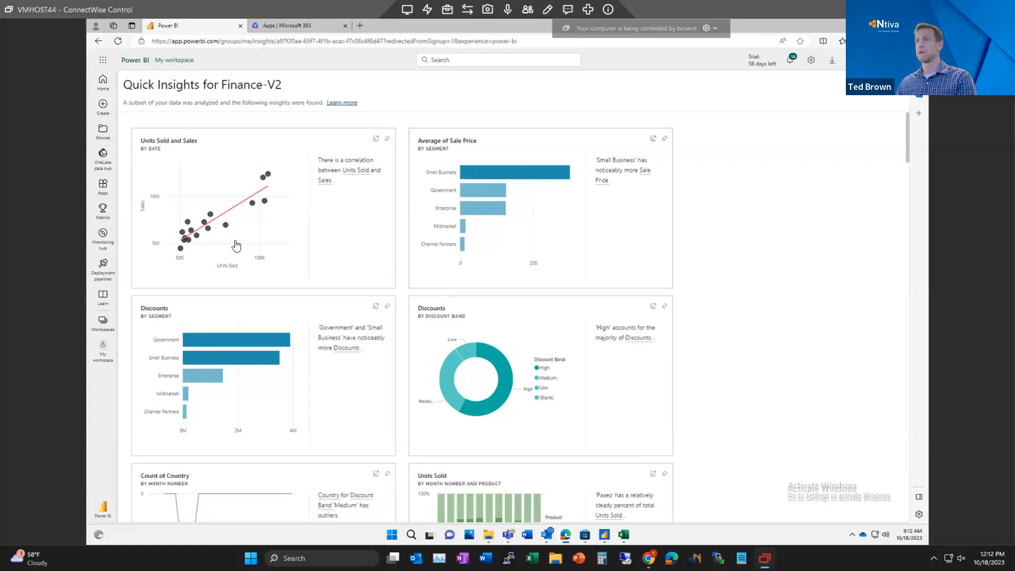
scroll(443, 390, down, 10)
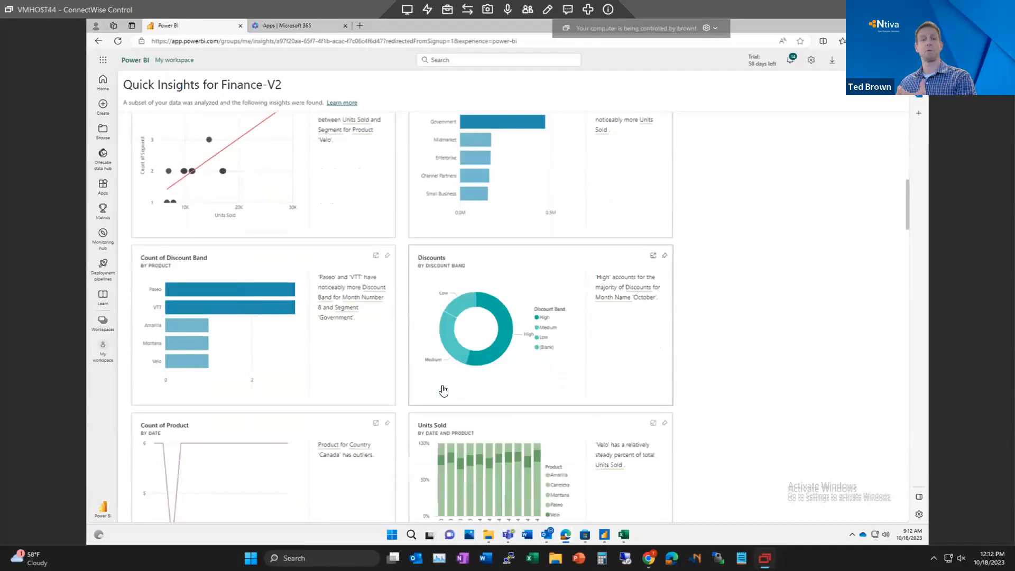
scroll(444, 390, up, 5)
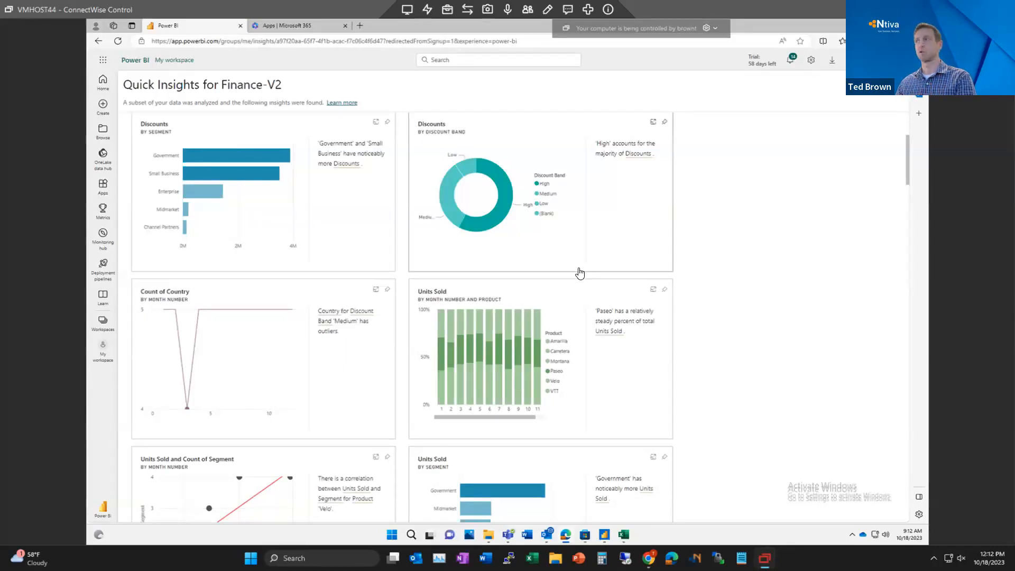
scroll(581, 271, up, 3)
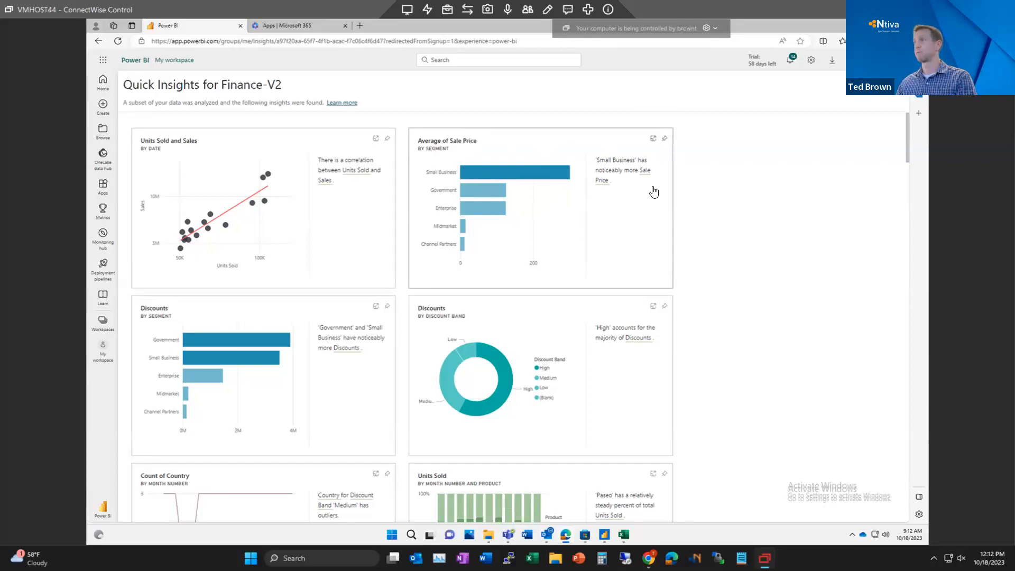
click(664, 139)
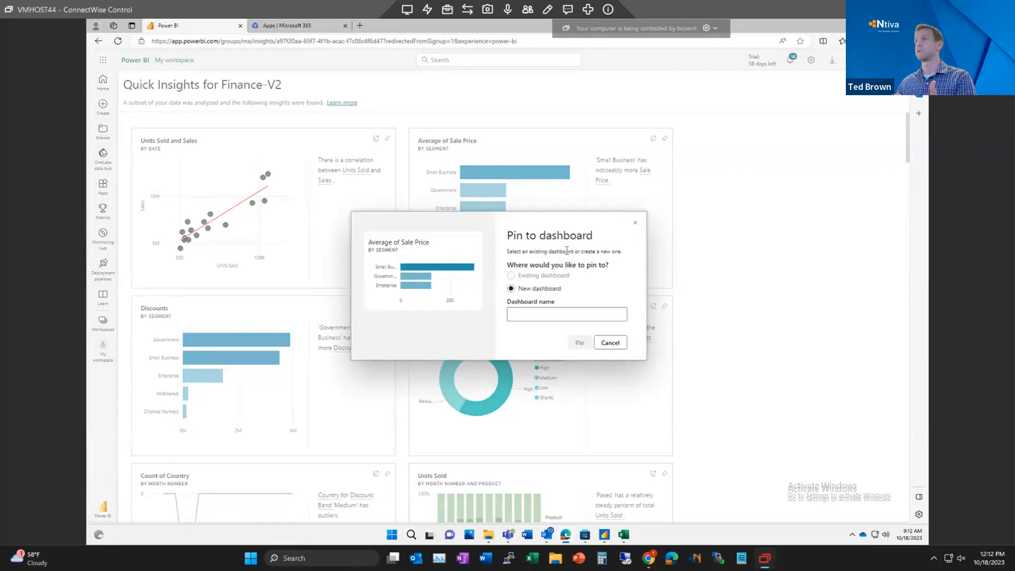
click(557, 317)
text(E)
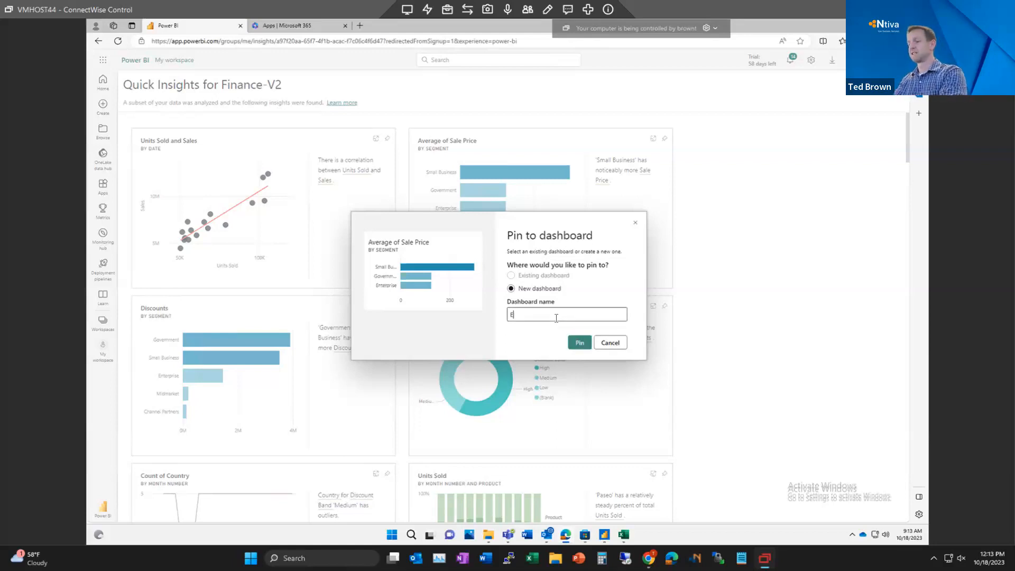
text(xec Das)
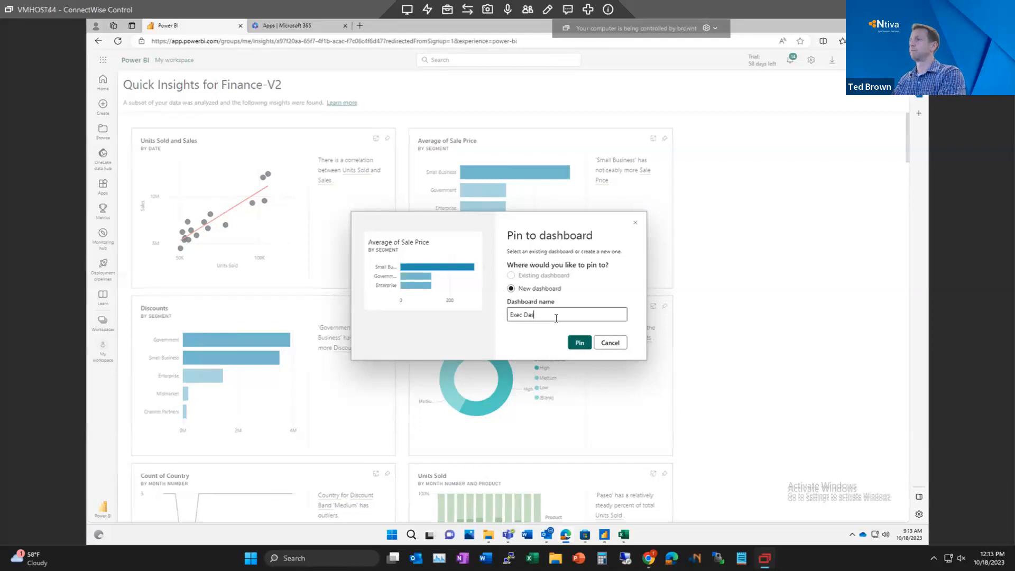
text(hboard)
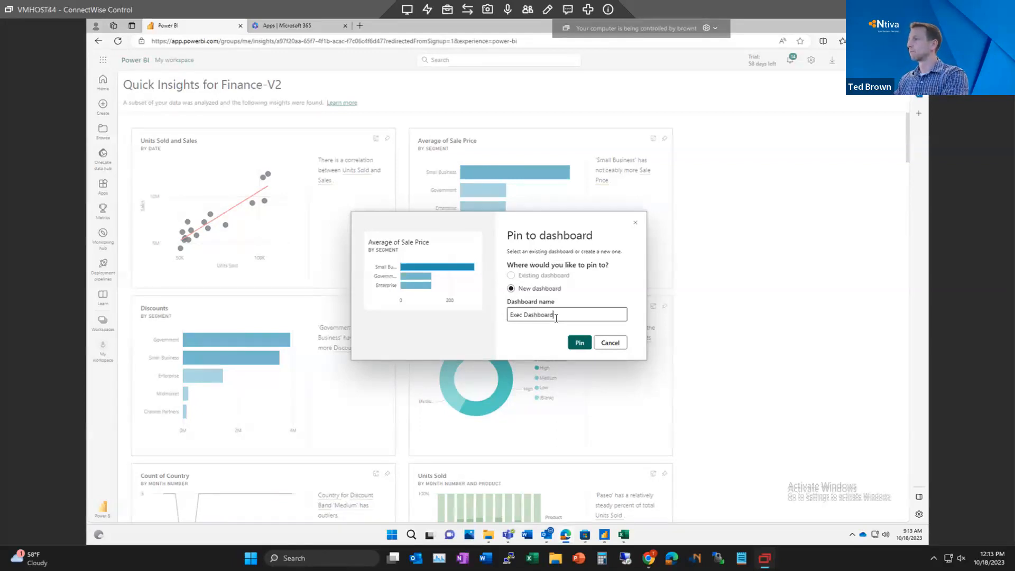
click(580, 344)
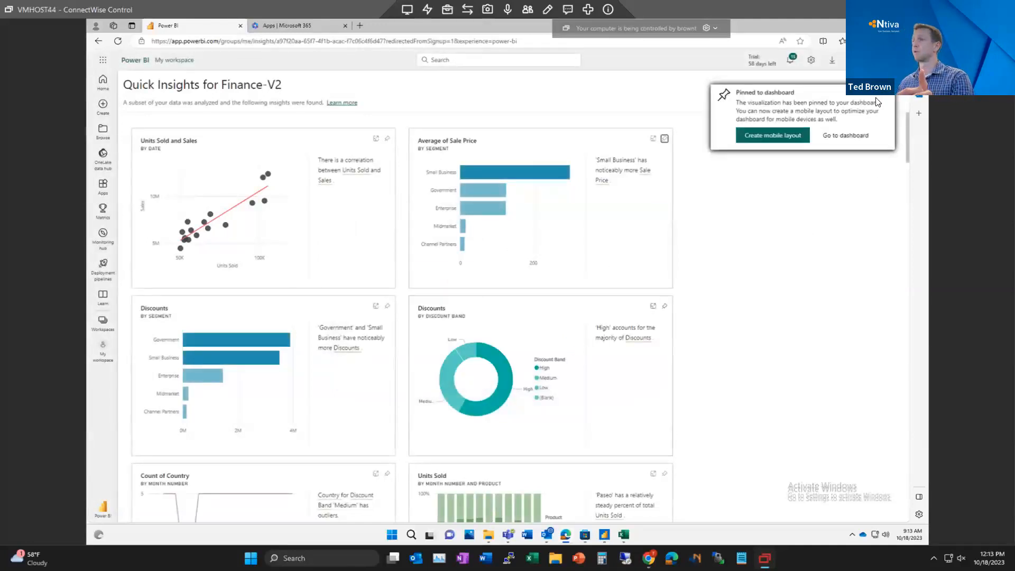
Pin the Units Sold and Count of Segment insight for Velo and the October Discounts by Discount Band insight to Exec Dashboard
scroll(380, 431, down, 5)
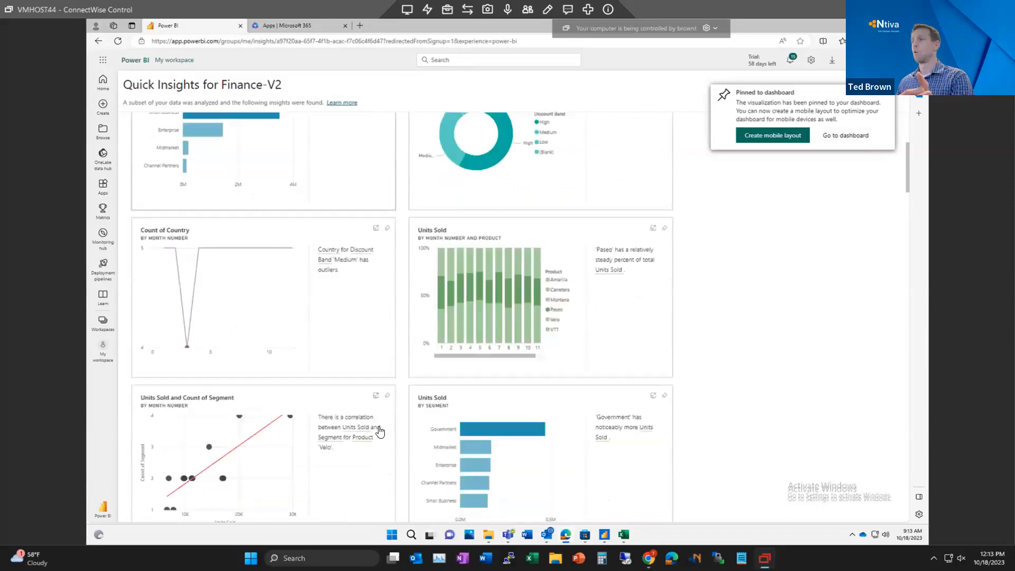
scroll(380, 431, down, 2)
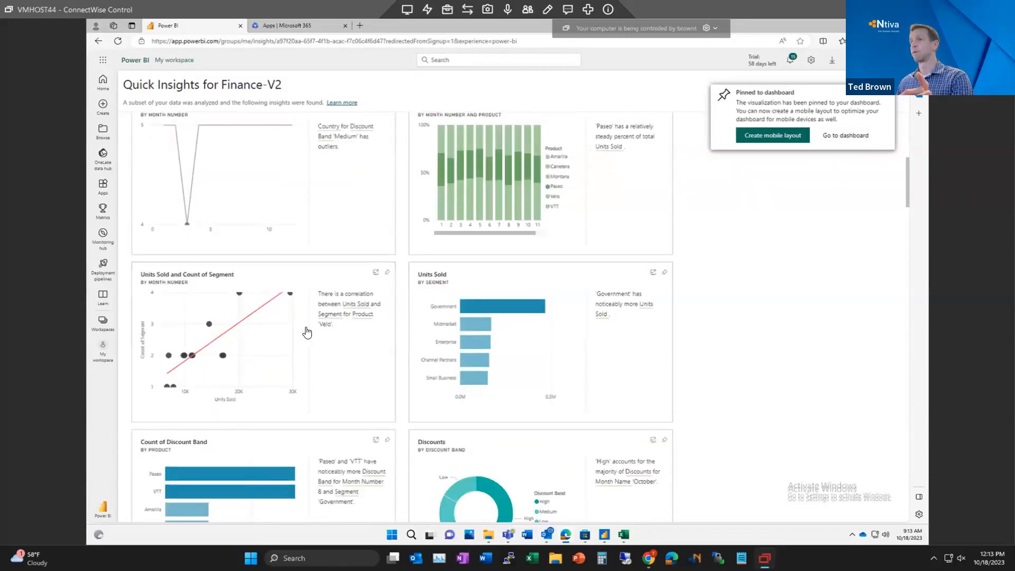
click(388, 274)
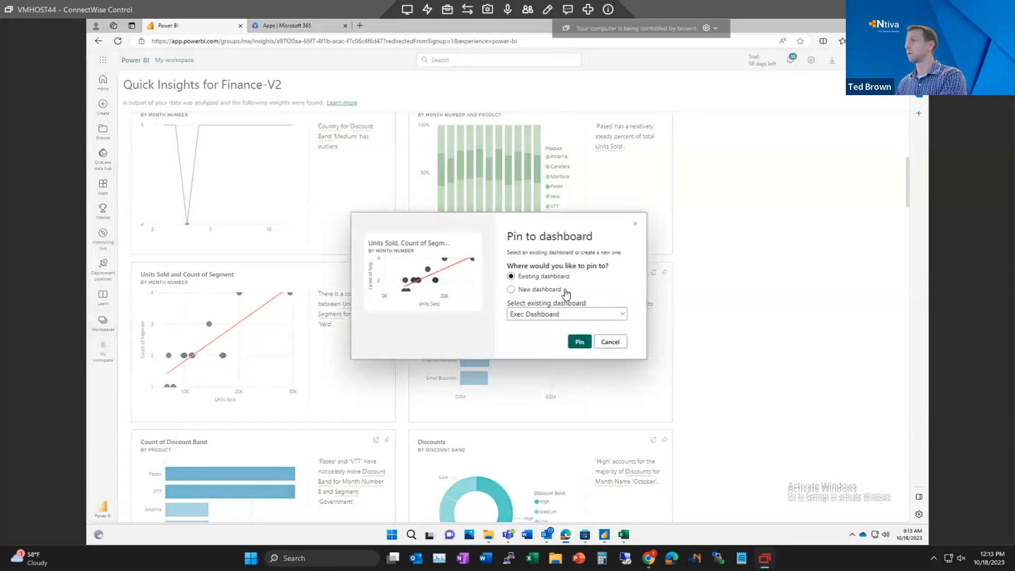
click(580, 344)
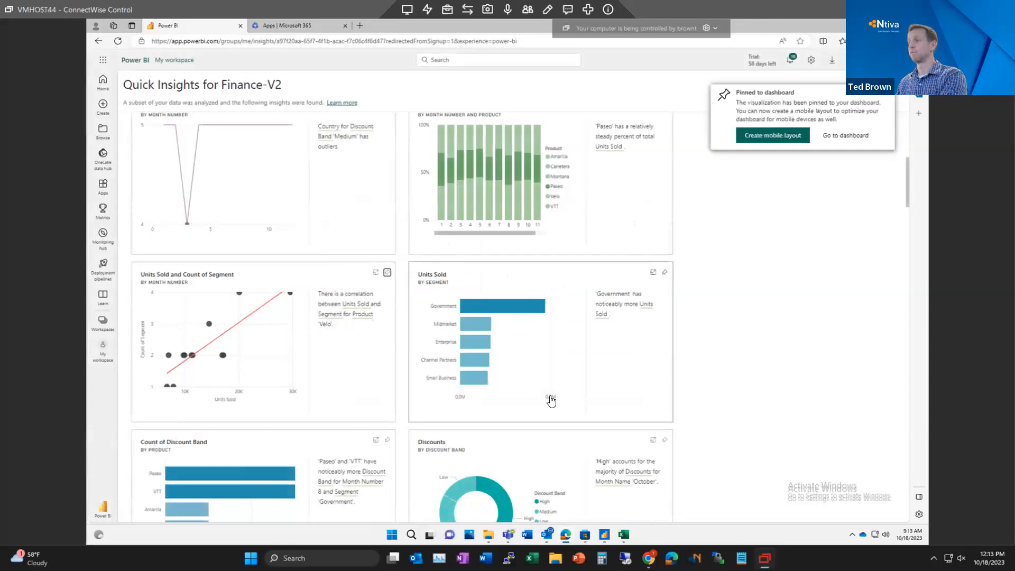
scroll(552, 401, down, 3)
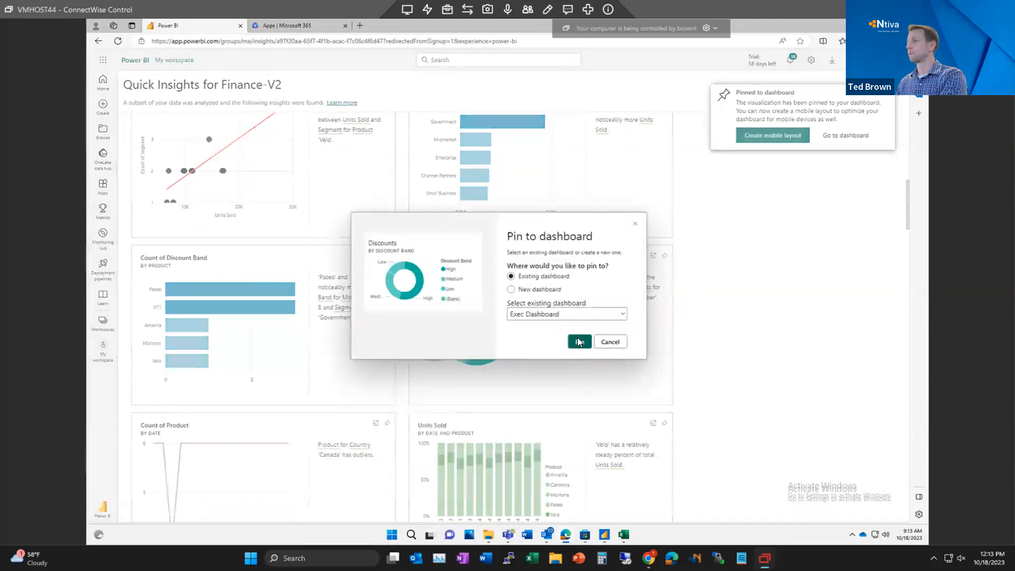
click(579, 343)
Pin the January Count of Product by Discount Band insight to Exec Dashboard and dismiss the notification
scroll(489, 382, down, 13)
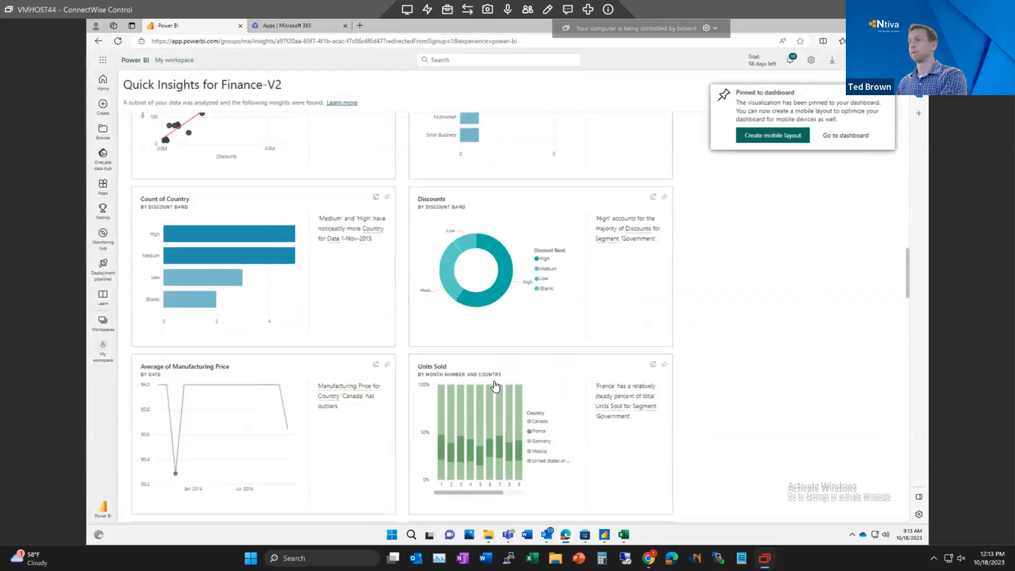
scroll(495, 387, down, 2)
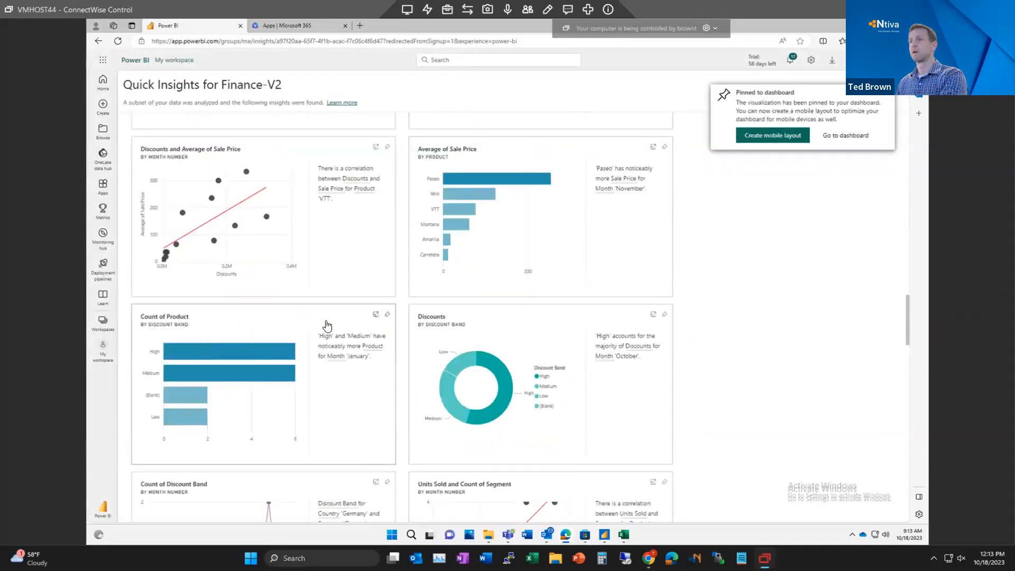
click(388, 315)
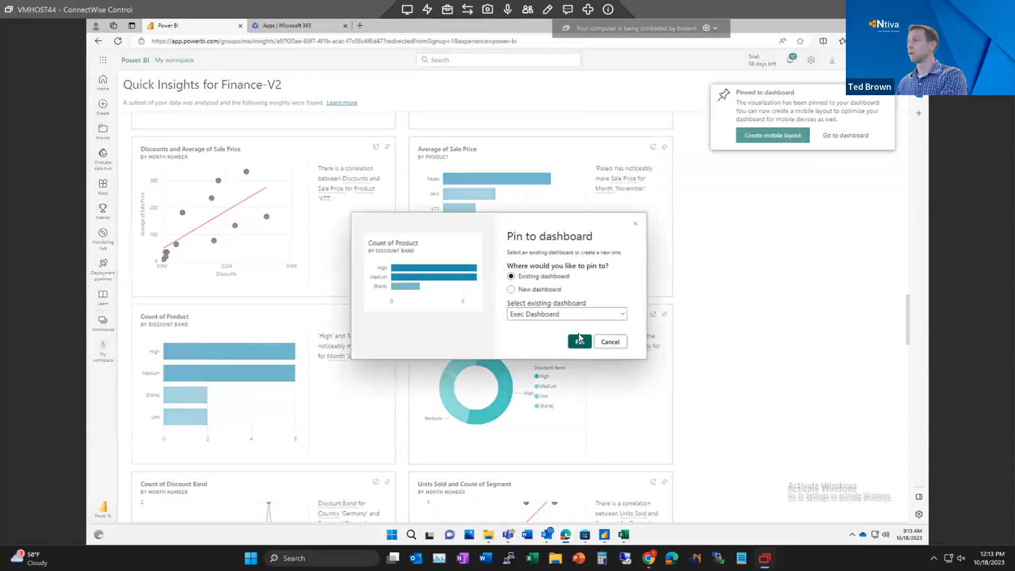
click(579, 342)
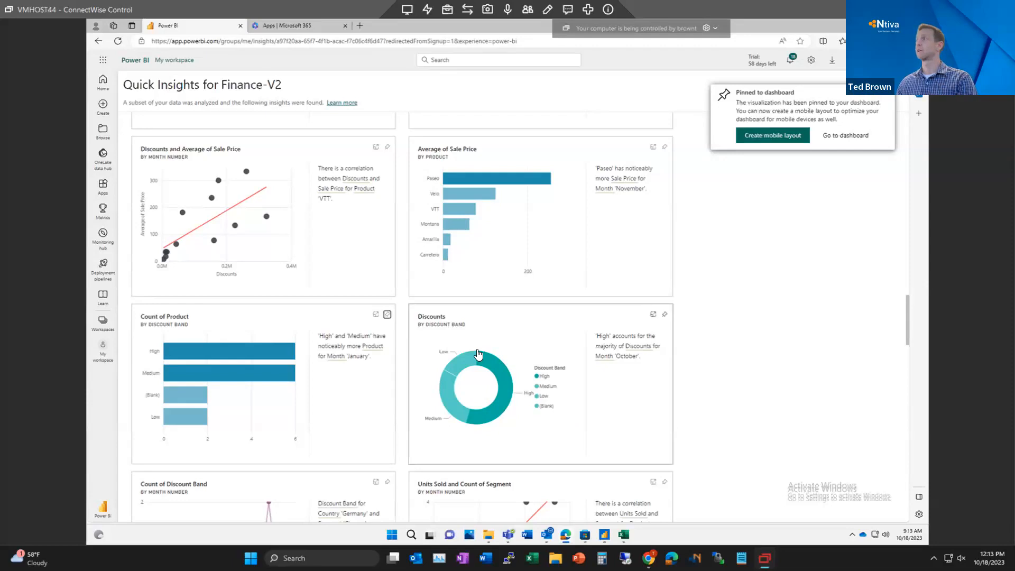
click(890, 95)
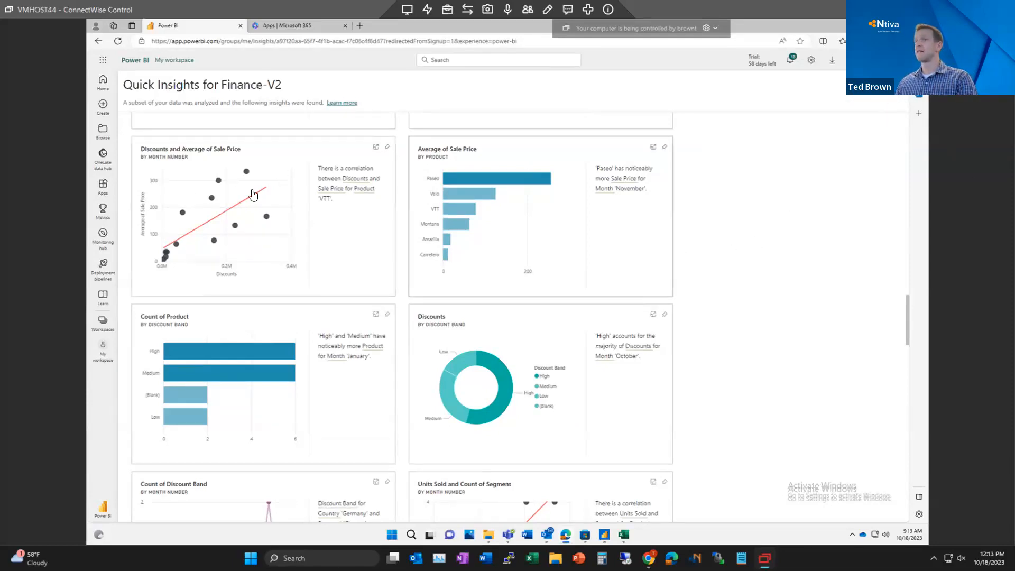
Return to My workspace and auto-create a report from the Finance-V2 dataset
click(102, 350)
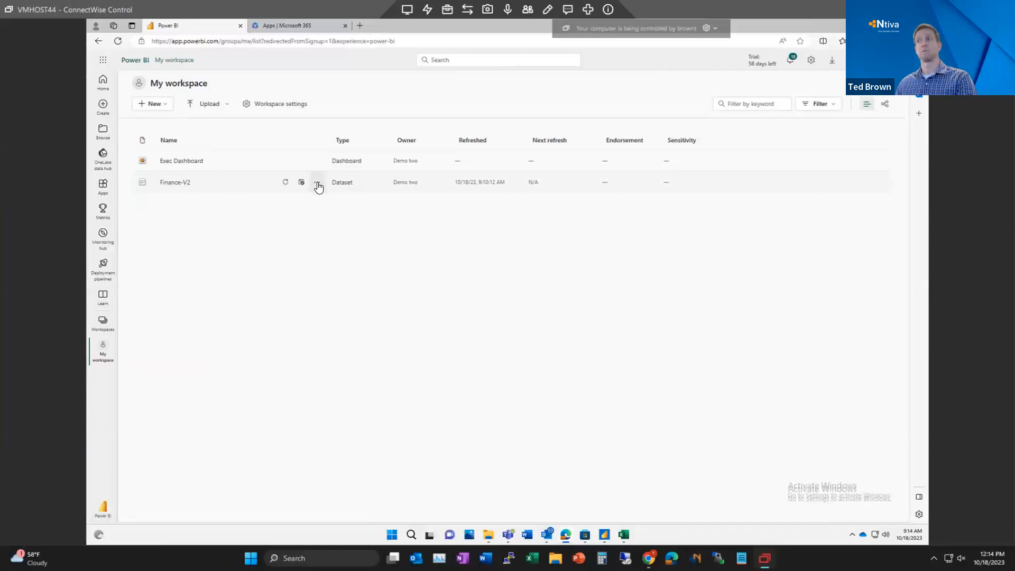
click(318, 183)
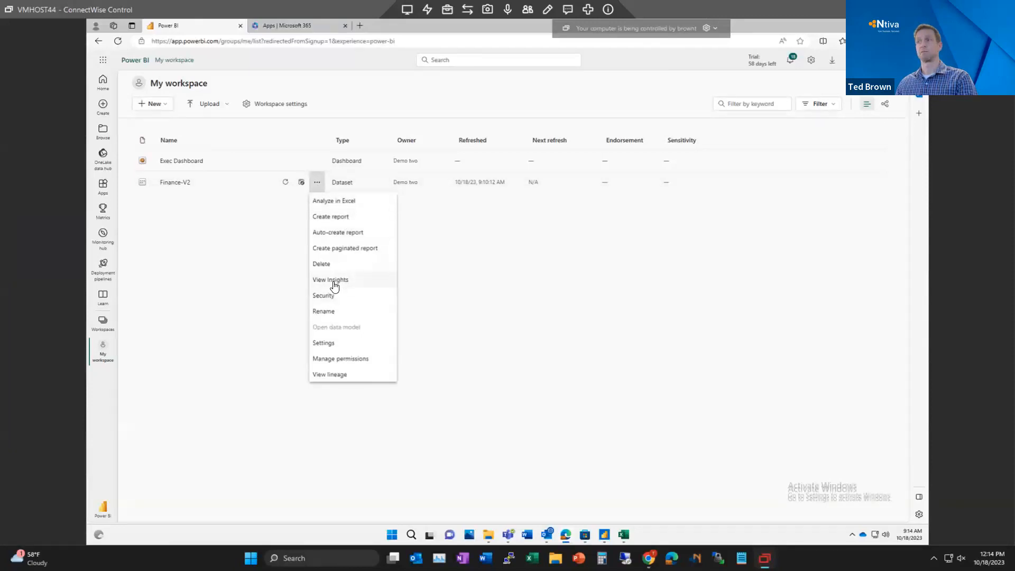
click(332, 233)
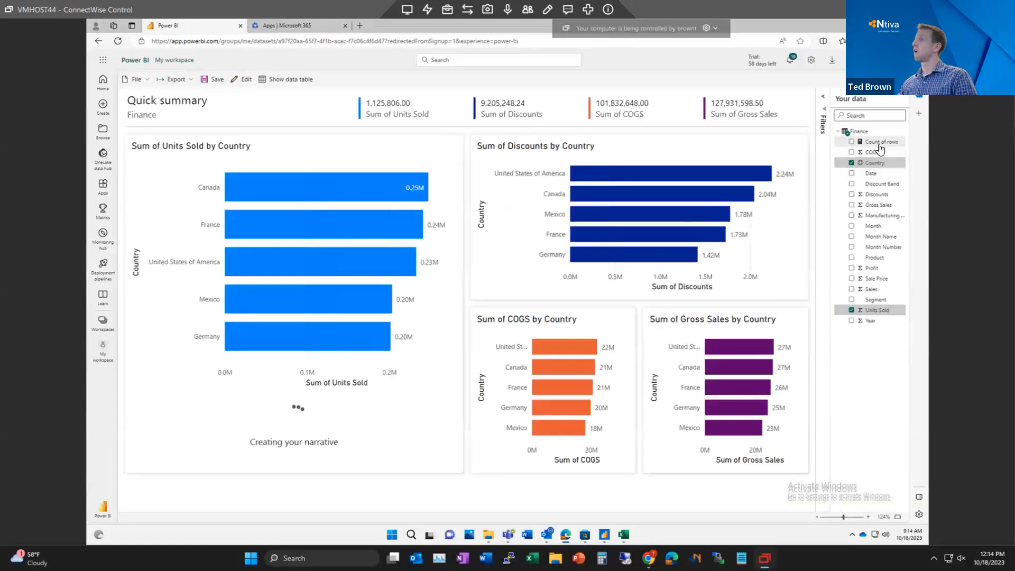
Glance at the Finance-V1 workbook's columns, and replace Country with Product as the field summarised with Units Sold in the report
click(626, 535)
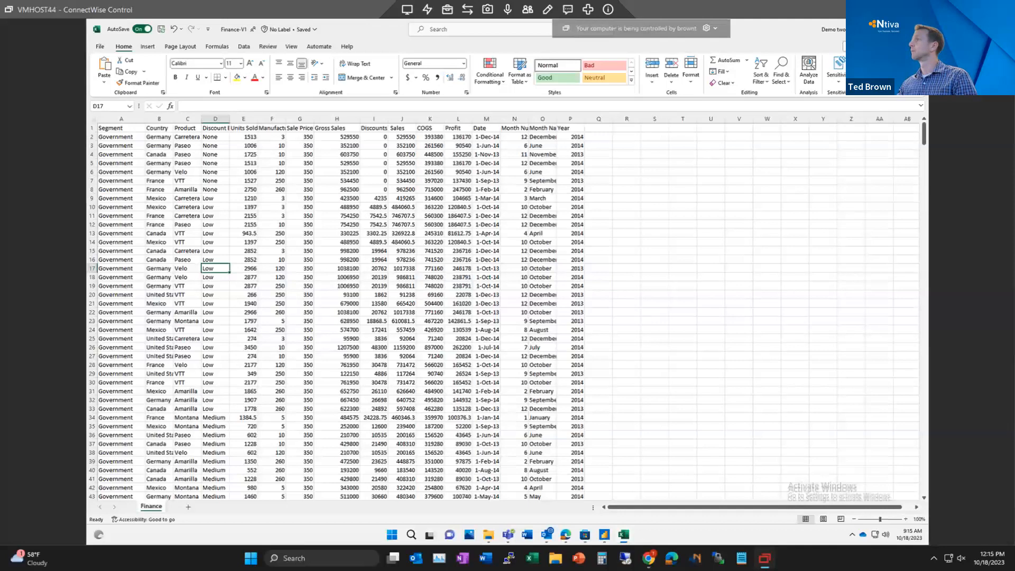
click(878, 29)
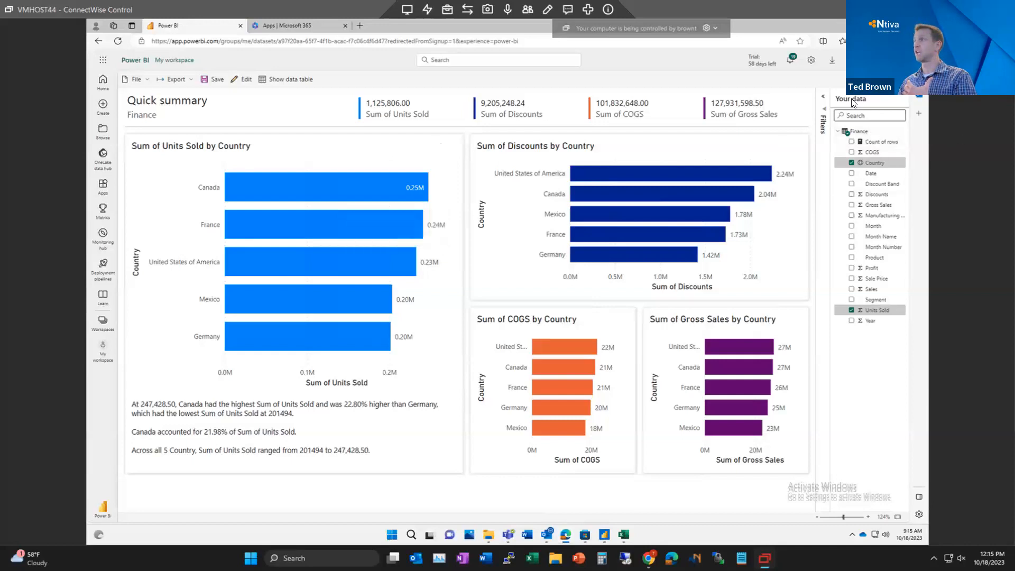
click(852, 163)
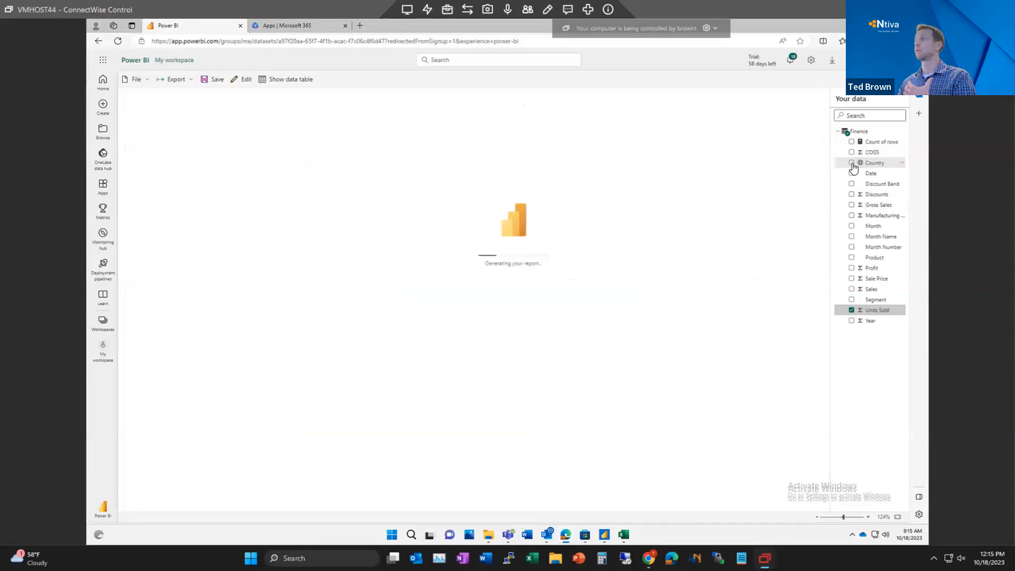
click(851, 259)
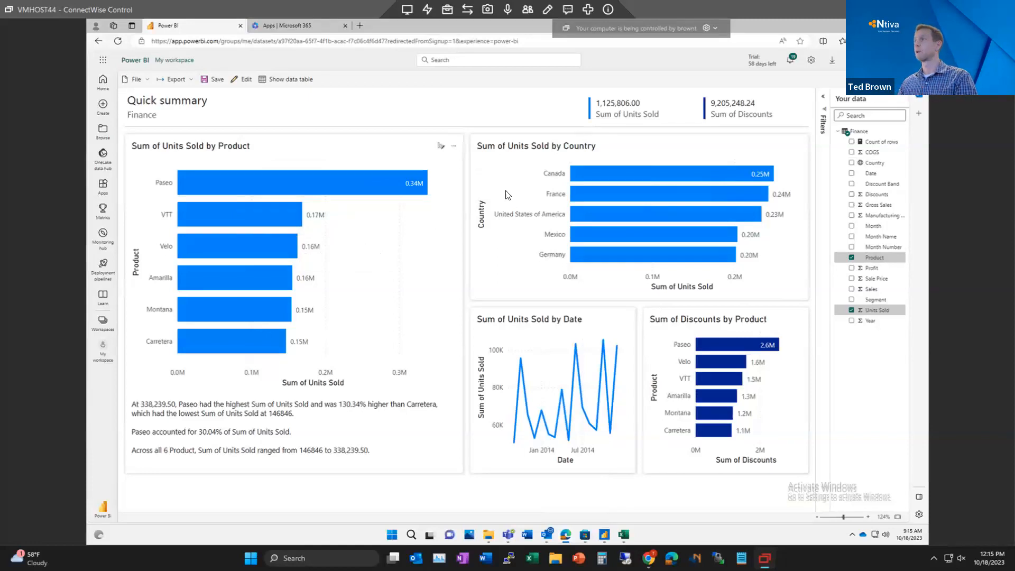
Save the auto-created report to My workspace as "Product - sold"
click(213, 79)
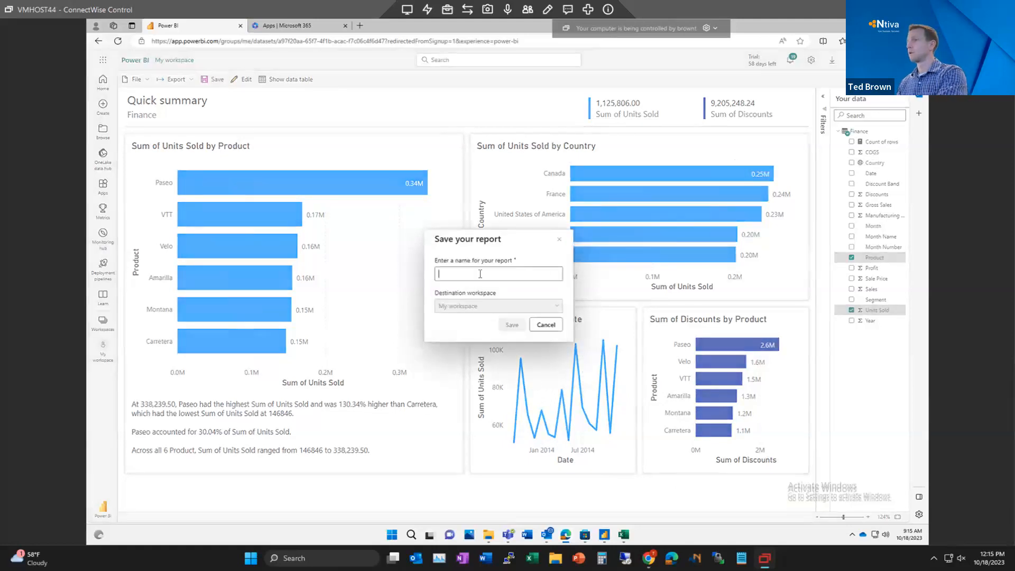
click(480, 274)
text(Product - discount)
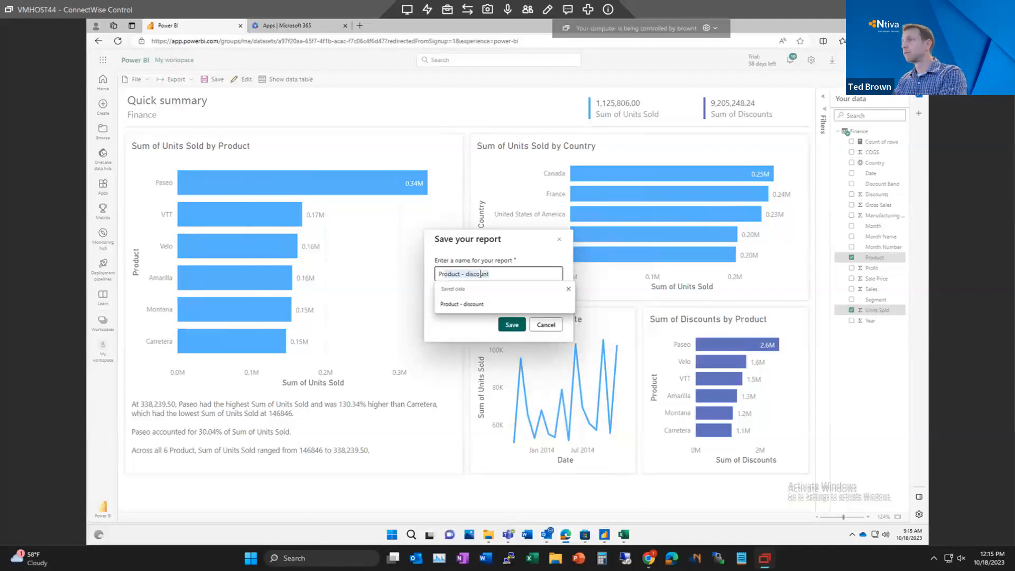
text(ouct - sold)
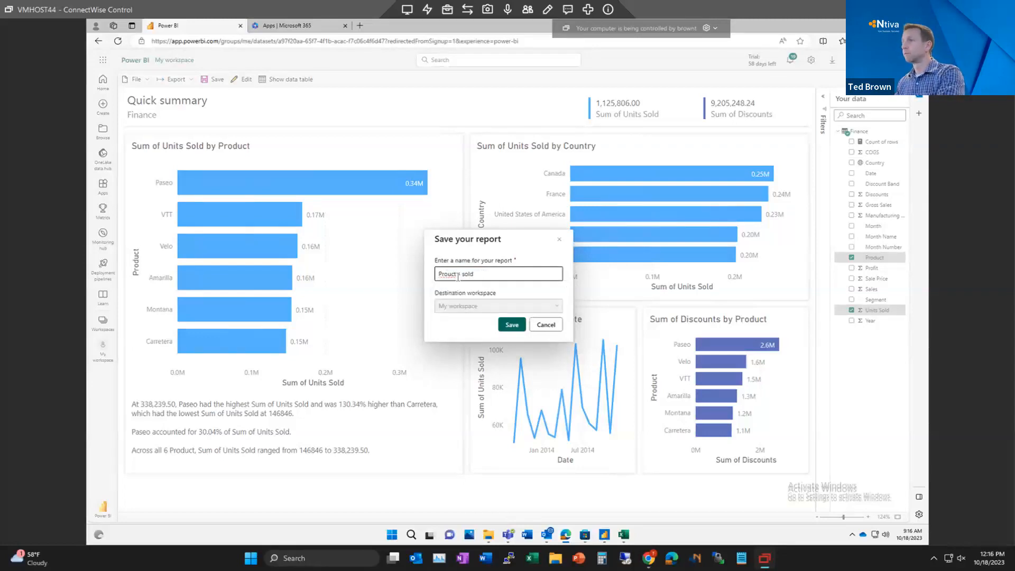
click(511, 325)
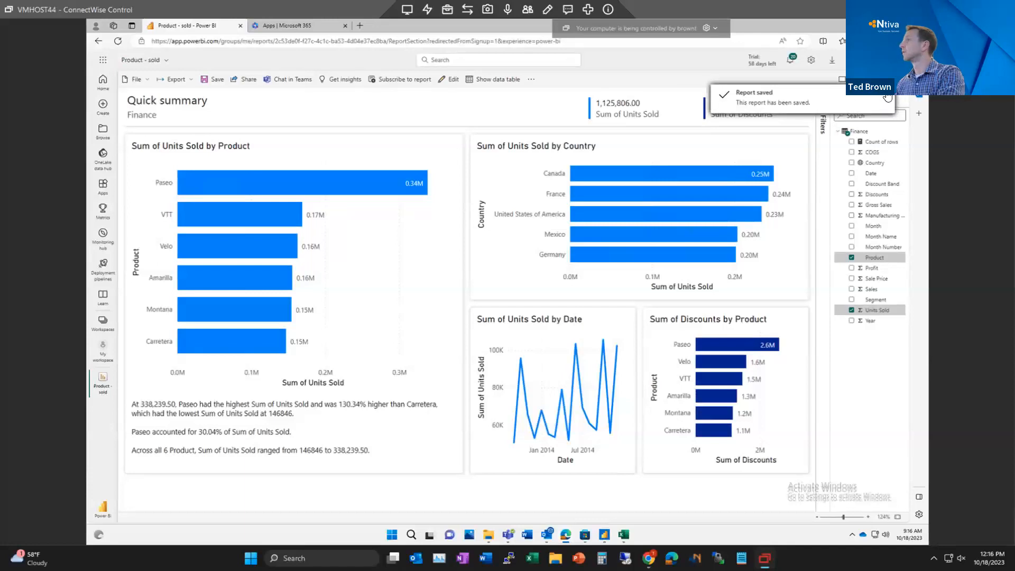
Pin the whole Product - sold report page live to the existing Exec Dashboard
click(531, 80)
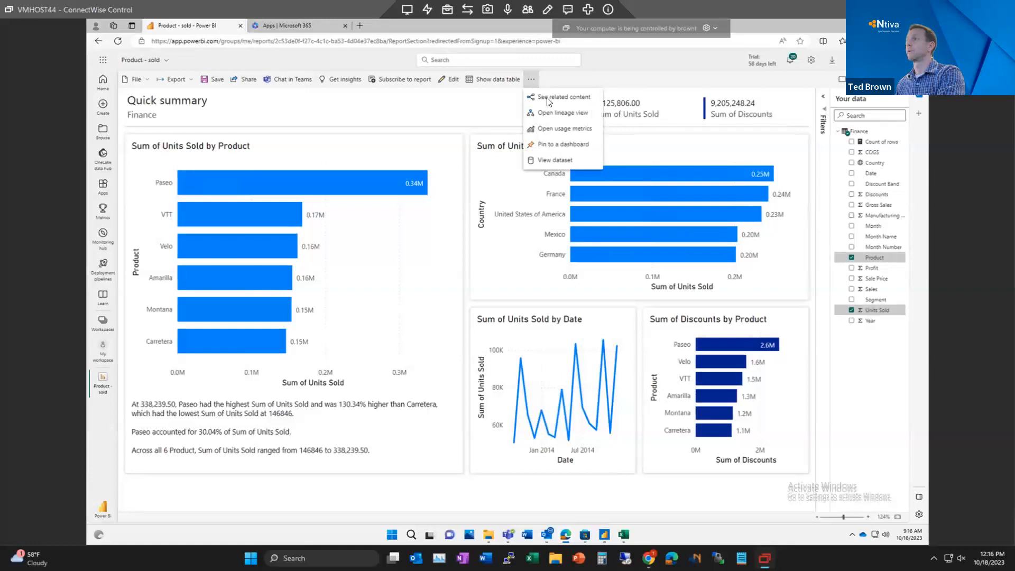
click(563, 145)
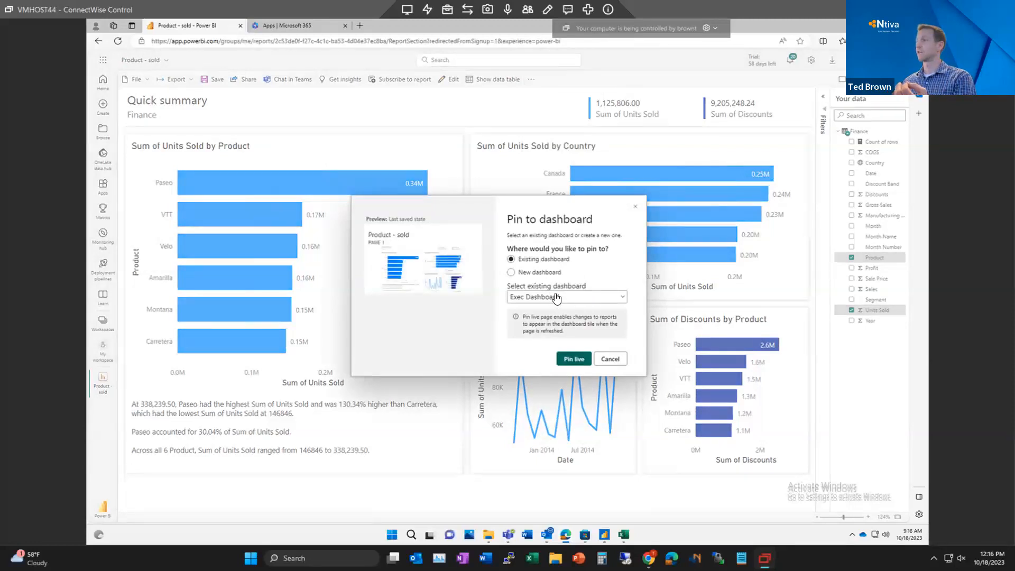
click(574, 359)
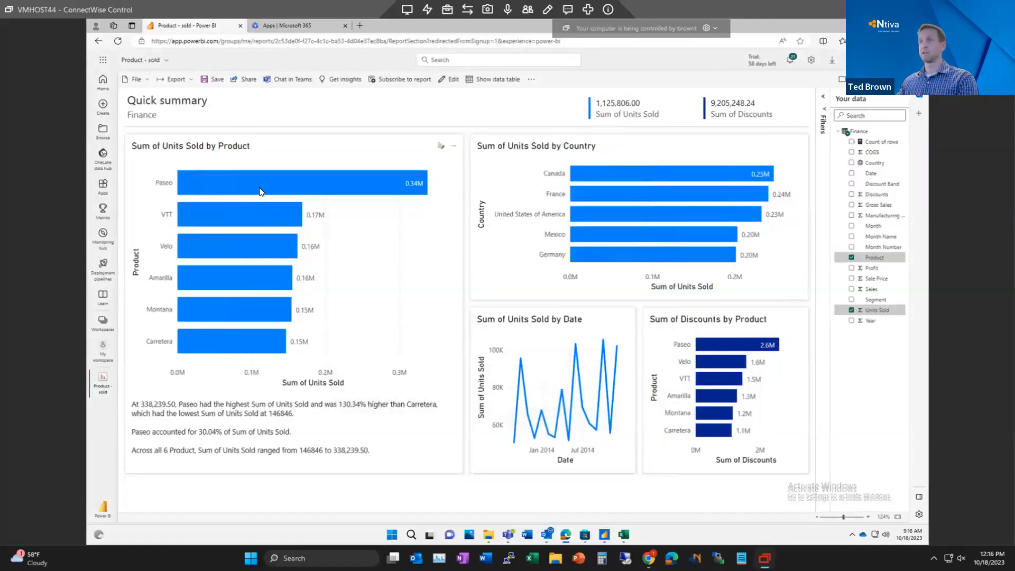
Cross-highlight the report's visuals by Paseo from the Sum of Units Sold by Product chart
click(275, 187)
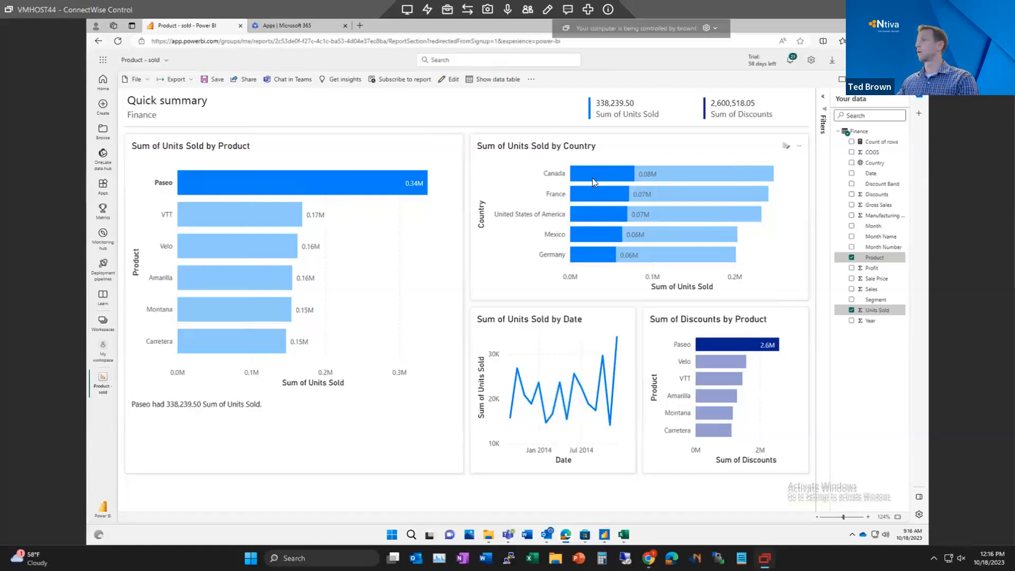
Cross-highlight the report's visuals by VTT, Velo, Amarilla and Montana in turn from the Sum of Units Sold by Product chart
mouse_move(655, 175)
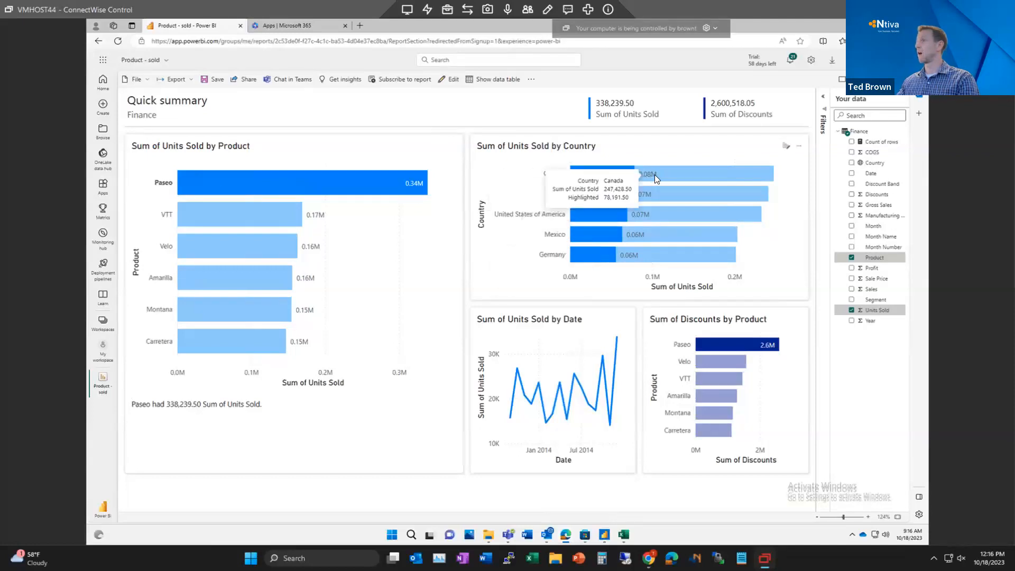
click(235, 218)
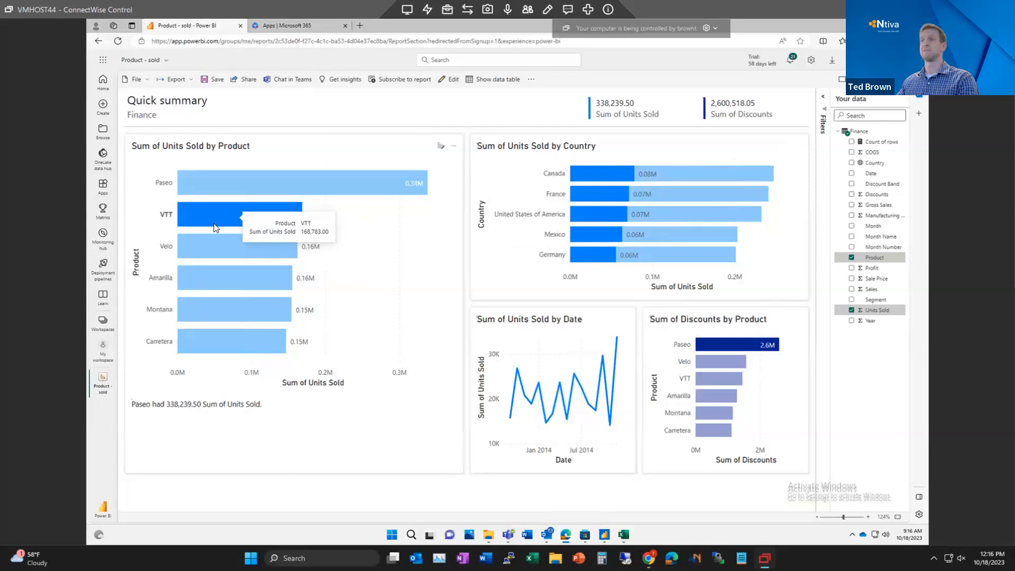
click(206, 255)
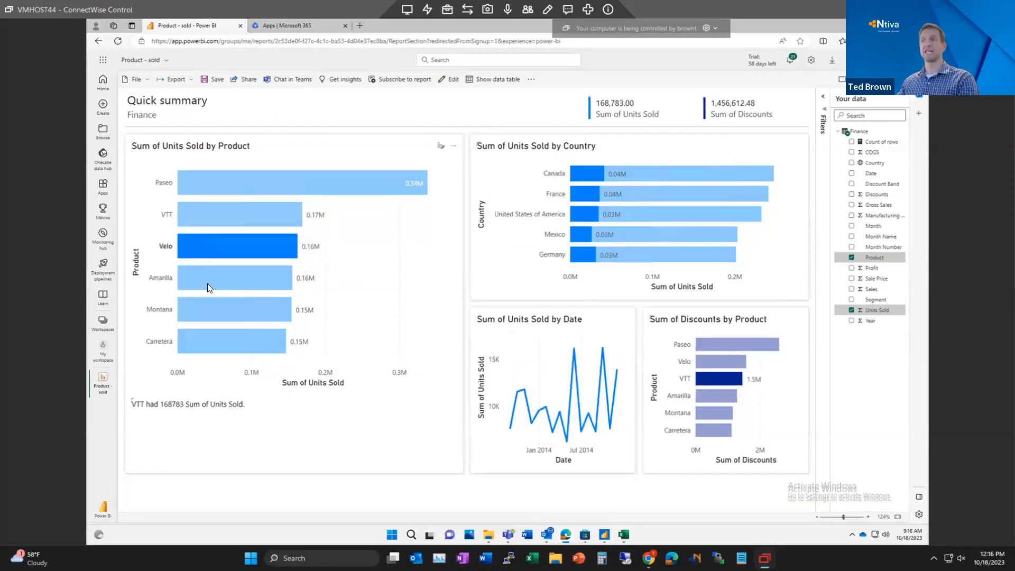
click(207, 283)
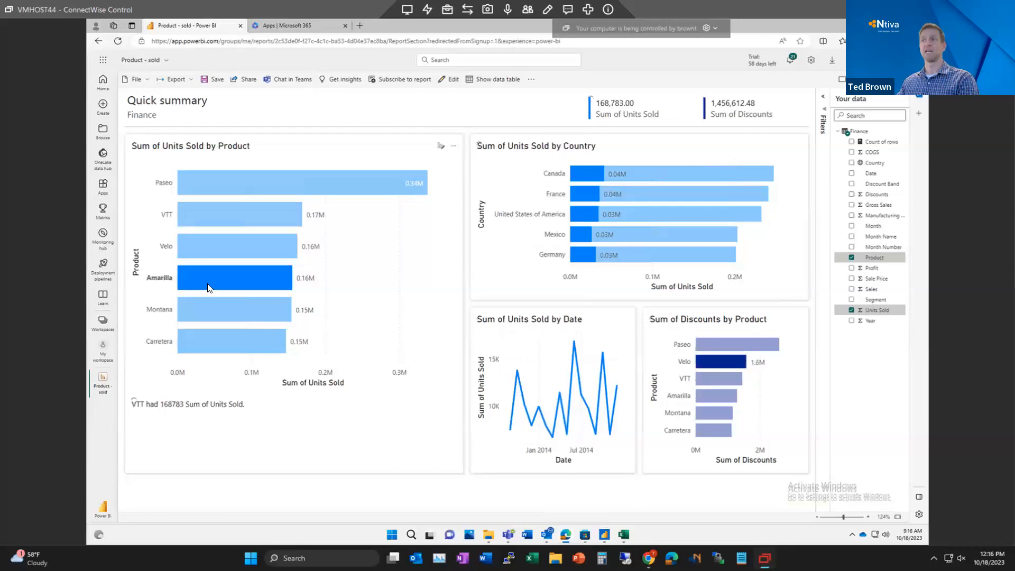
click(219, 310)
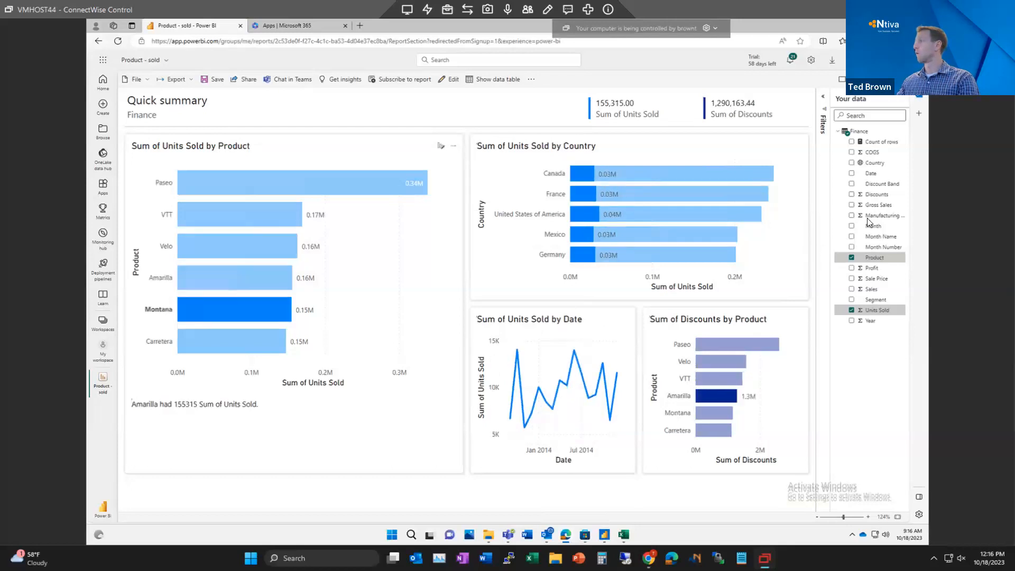
Replace Units Sold with Discounts as the field summarised by Product, and save the report
click(852, 162)
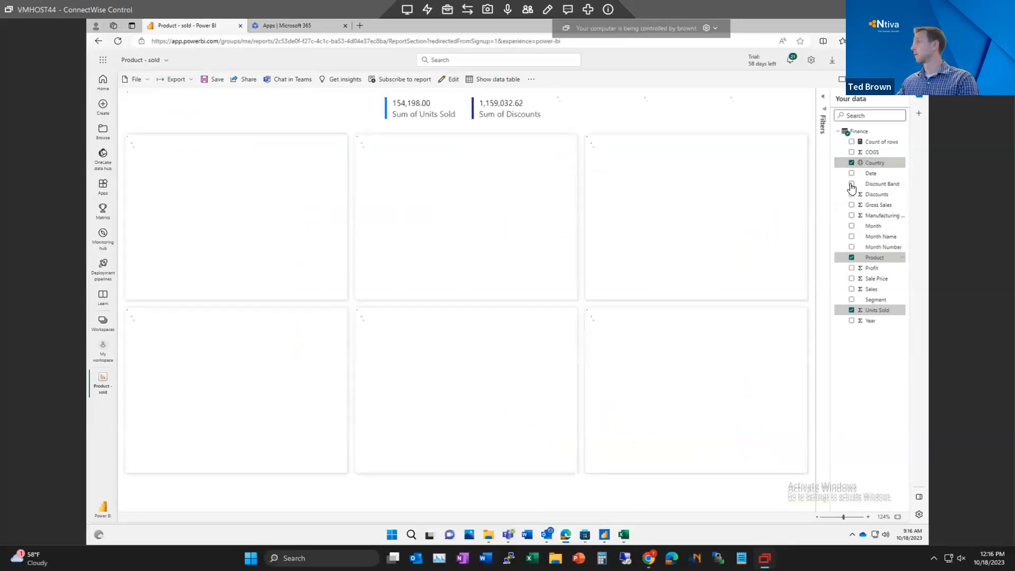
click(851, 258)
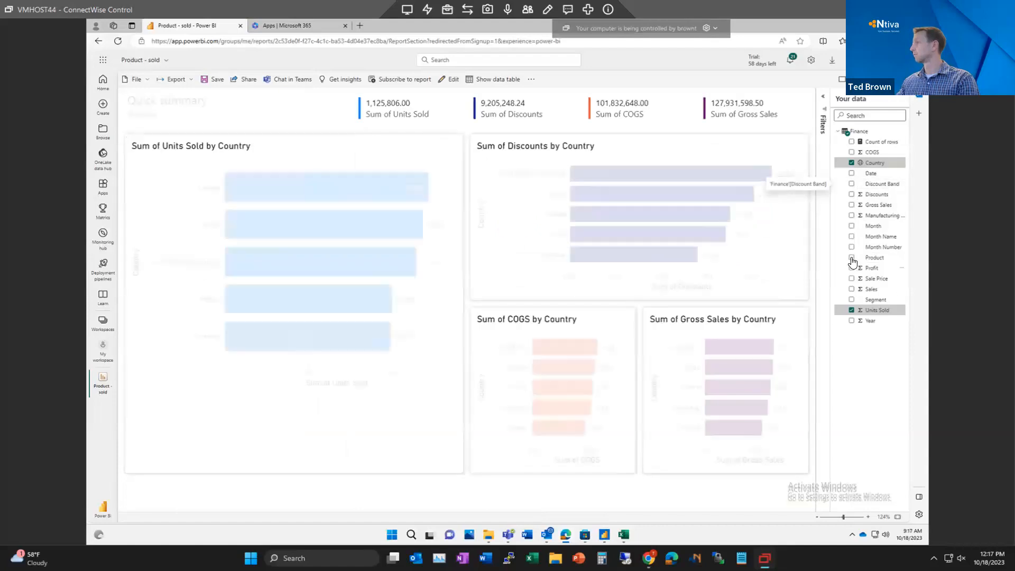
click(852, 258)
click(851, 163)
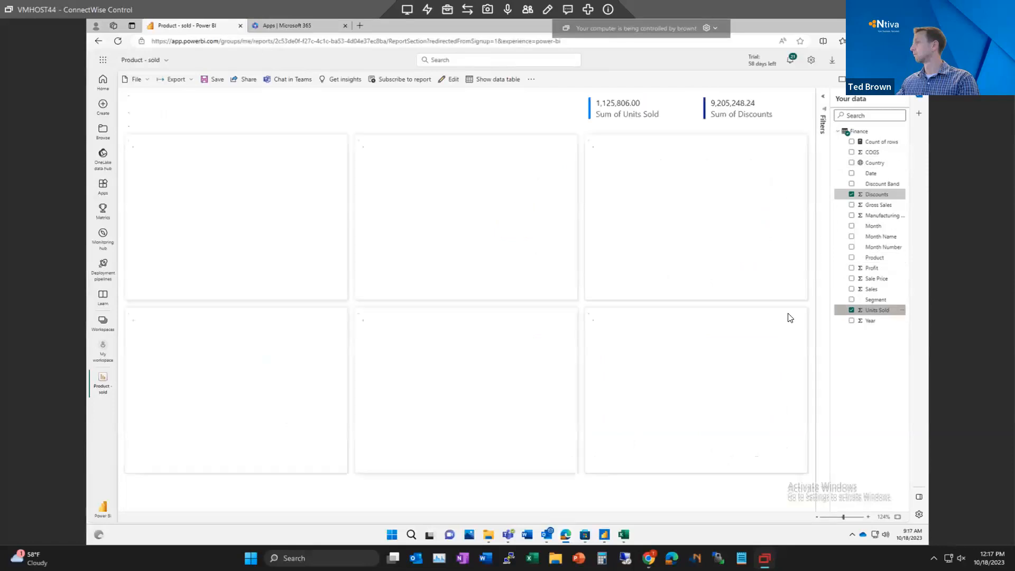
click(851, 310)
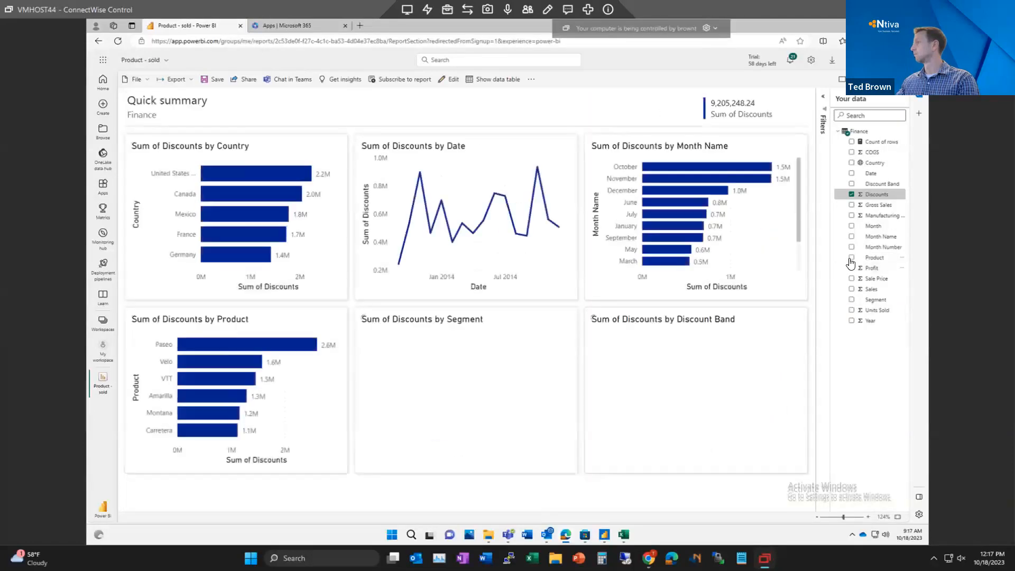
click(851, 258)
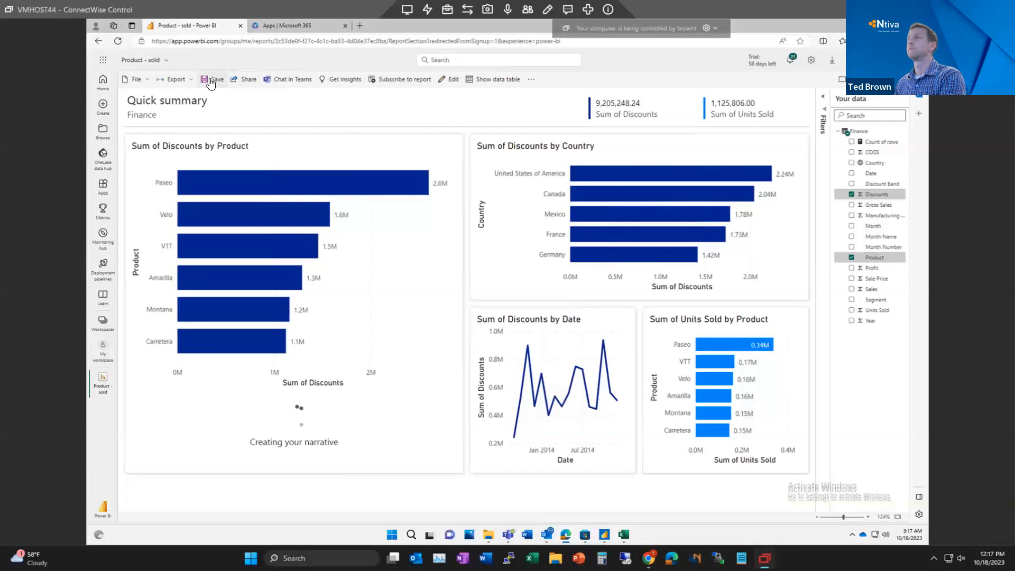
click(211, 81)
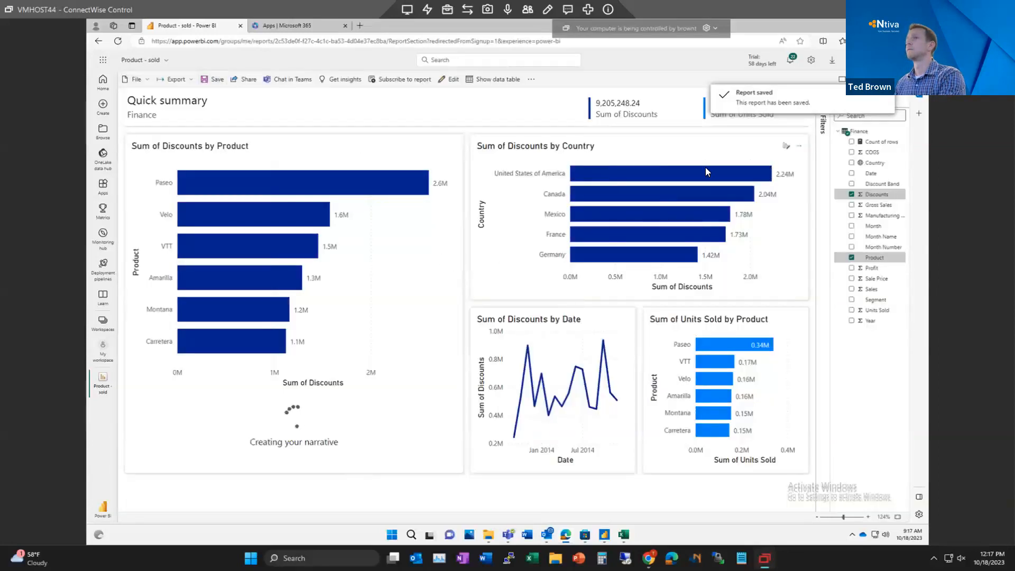
click(888, 97)
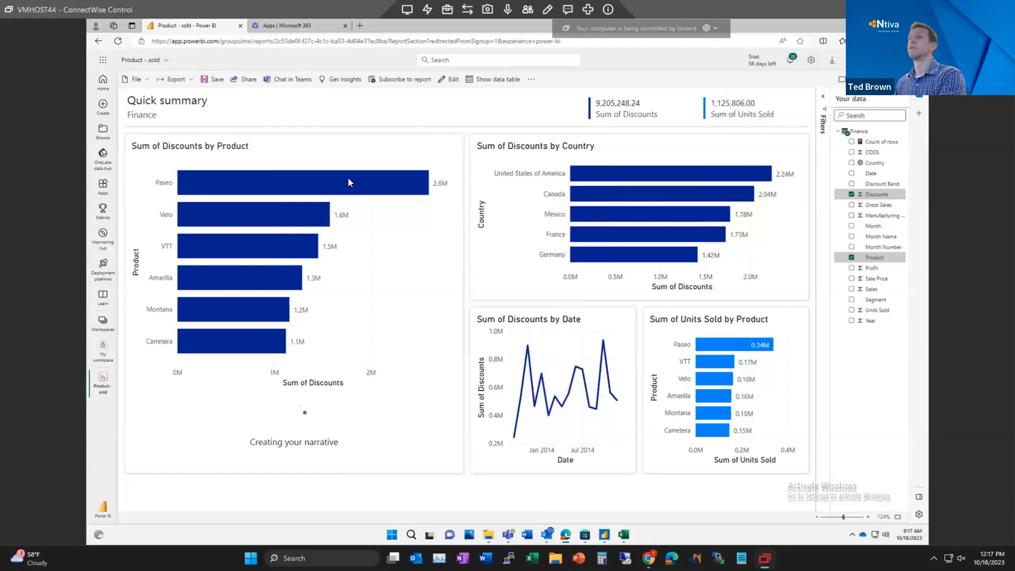
Open the Exec Dashboard from My workspace and check the pinned Product - sold page against the updated report
click(103, 351)
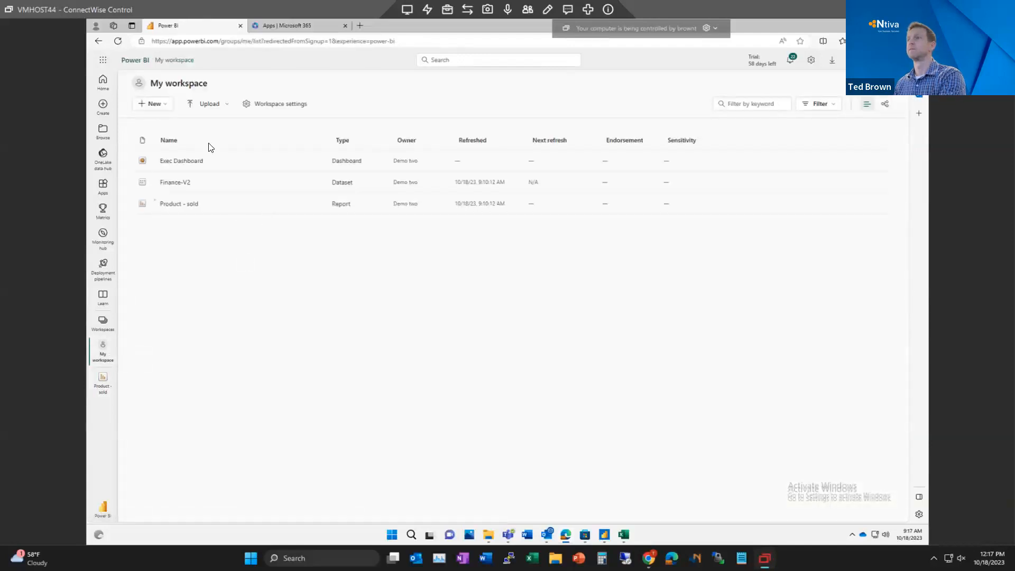
click(182, 162)
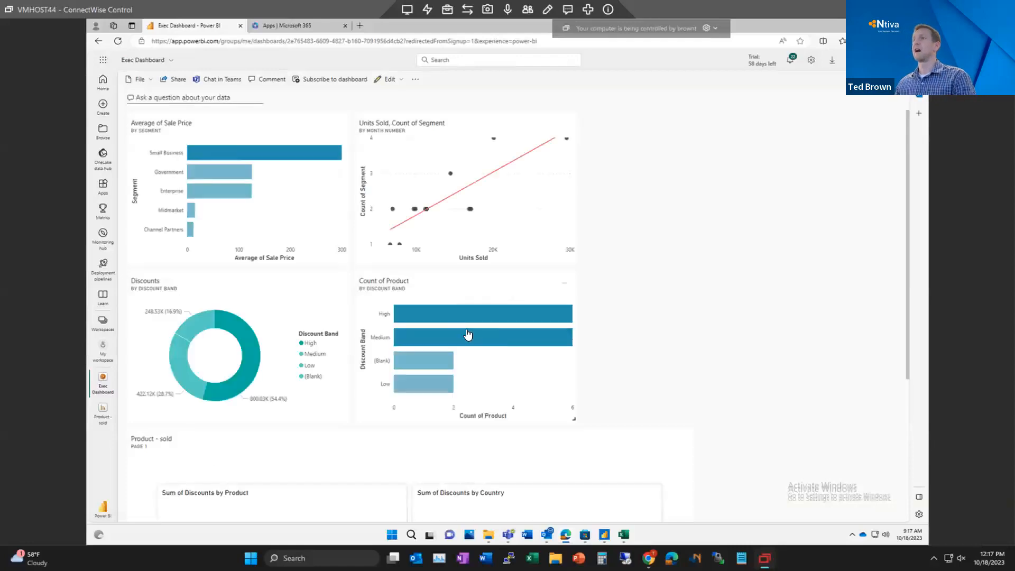
scroll(462, 347, down, 3)
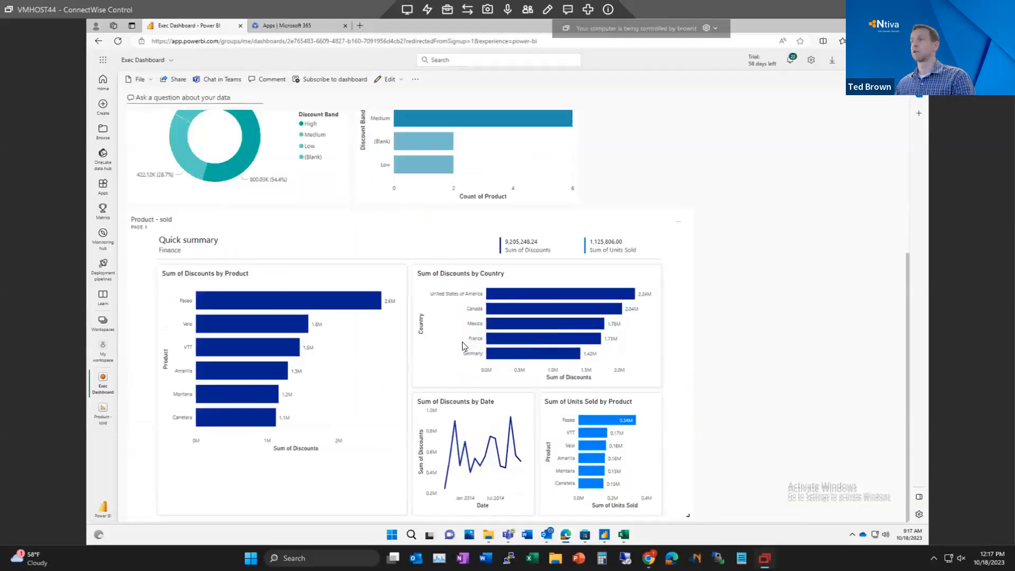
scroll(462, 347, up, 3)
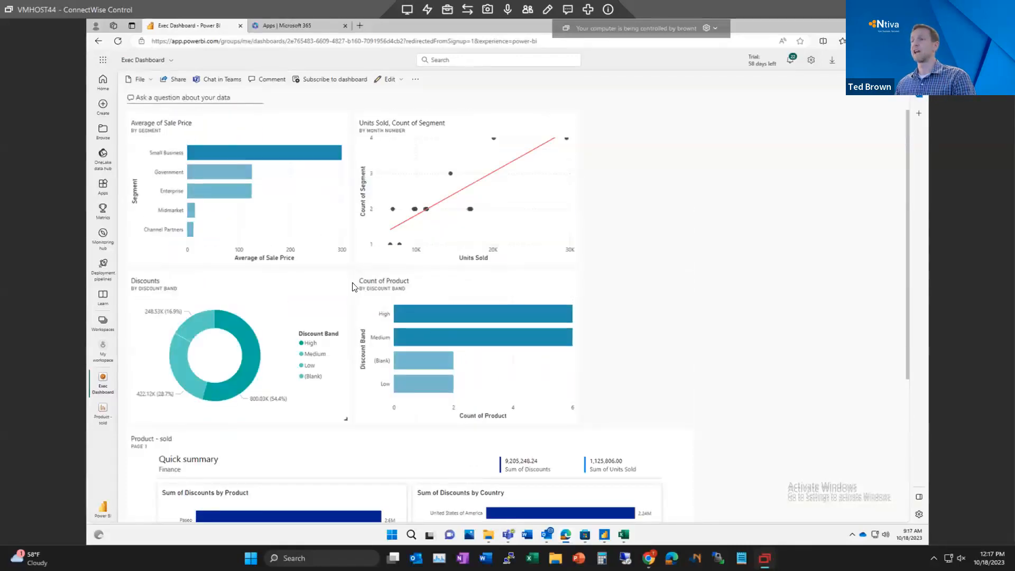
scroll(379, 432, down, 1)
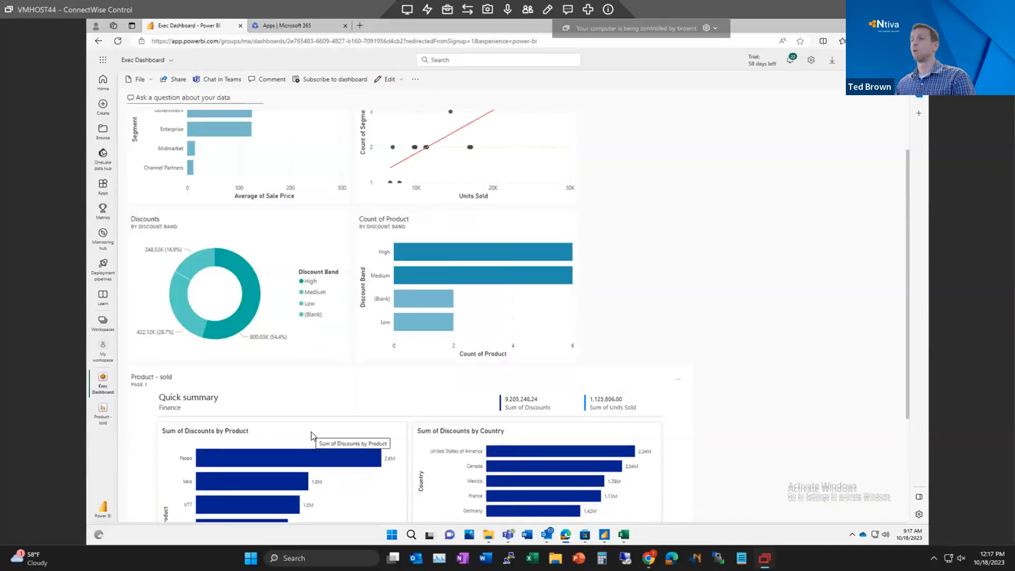
scroll(337, 439, down, 3)
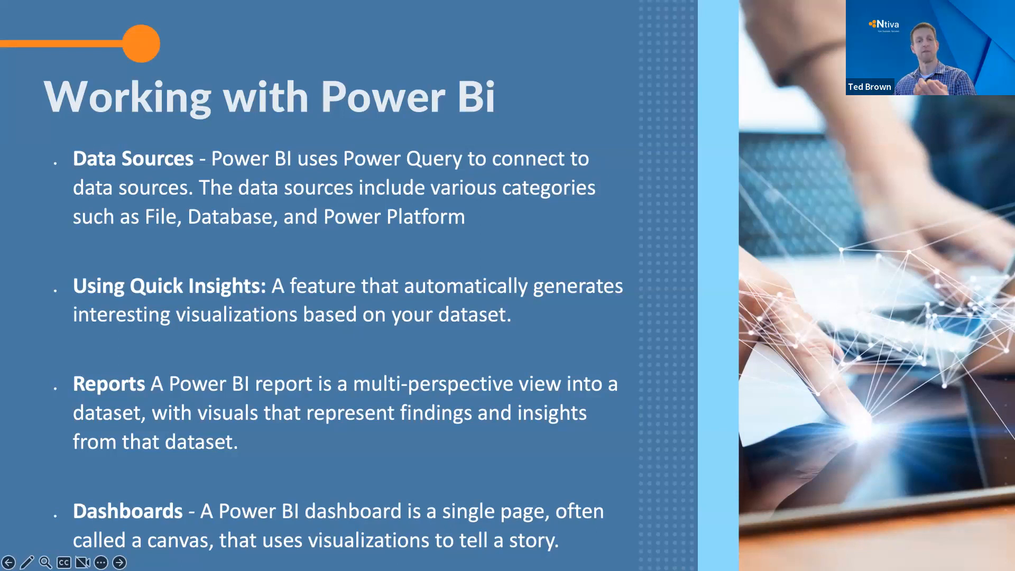
key(ctrl+super+Right)
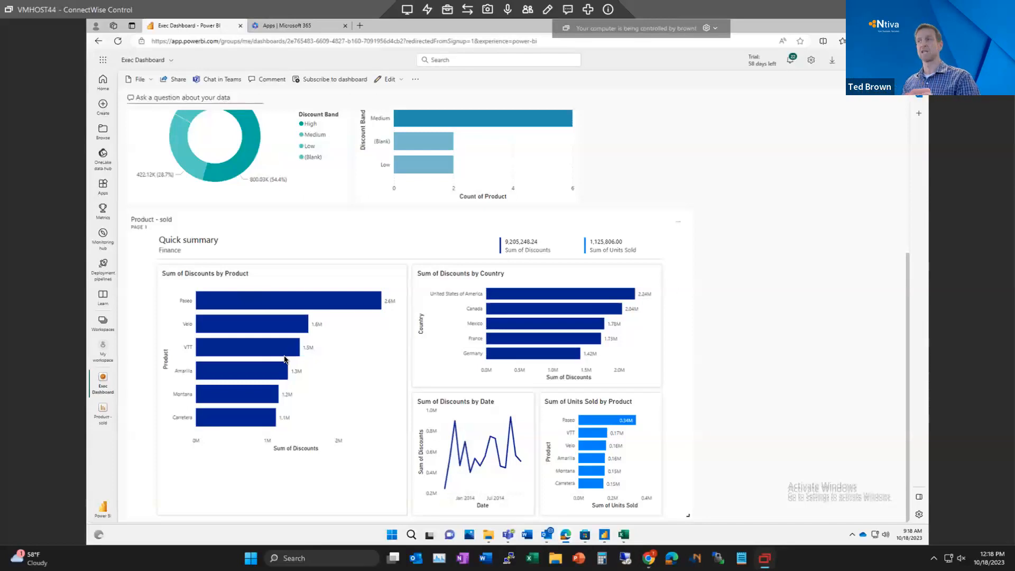
Rearrange the dashboard tiles: widen Average of Sale Price to two columns, with Discounts beside it and Units Sold, Count of Segment below it
scroll(517, 294, up, 4)
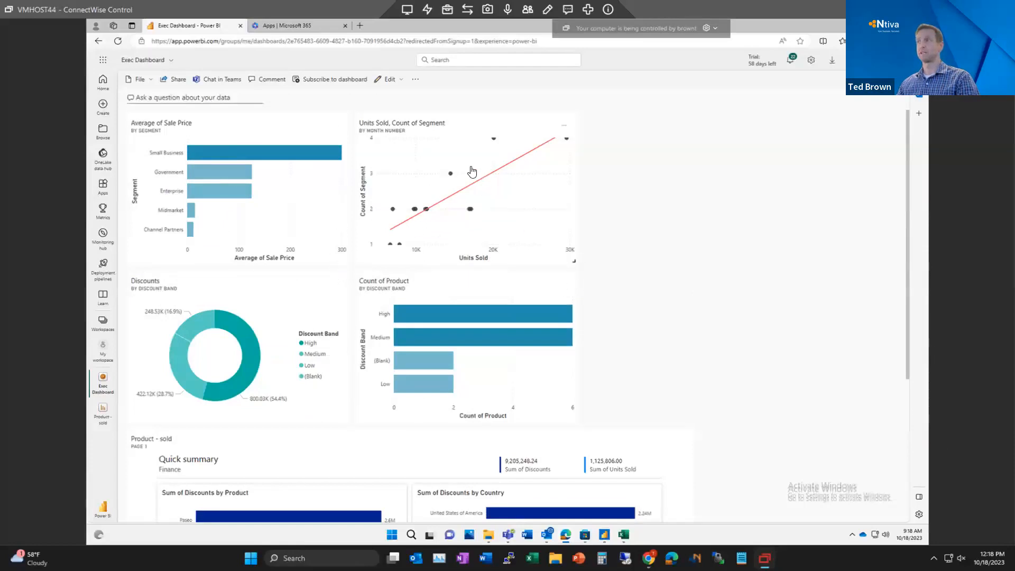
drag(261, 167, 389, 230)
drag(278, 201, 171, 125)
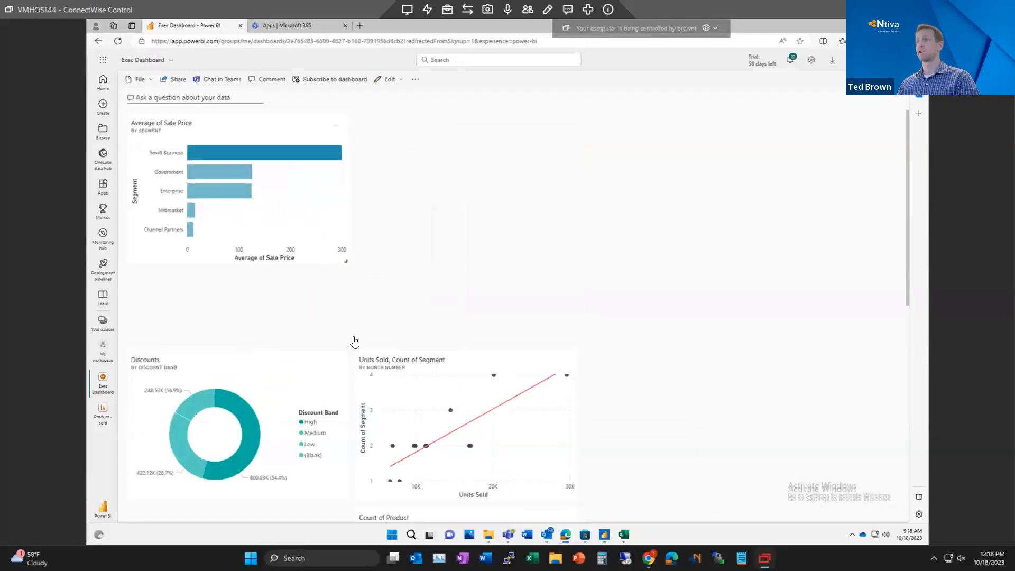
drag(421, 262, 687, 265)
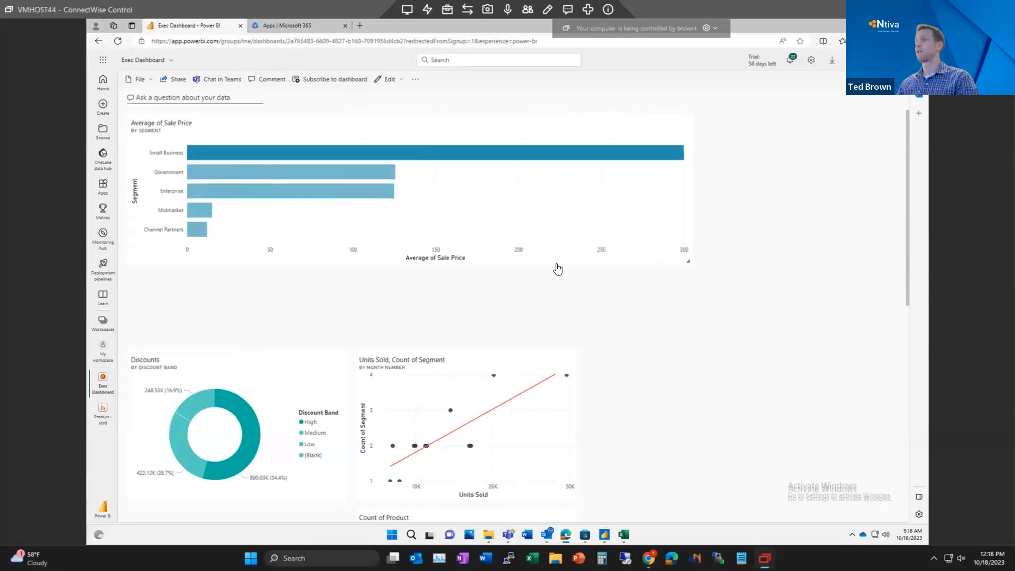
drag(688, 262, 558, 270)
drag(362, 370, 623, 140)
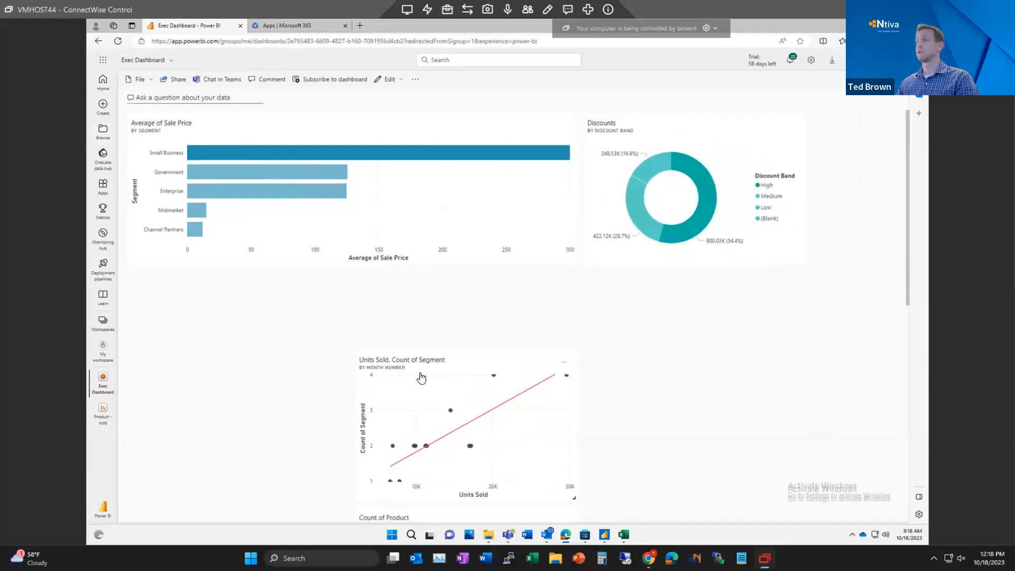
drag(242, 314, 222, 301)
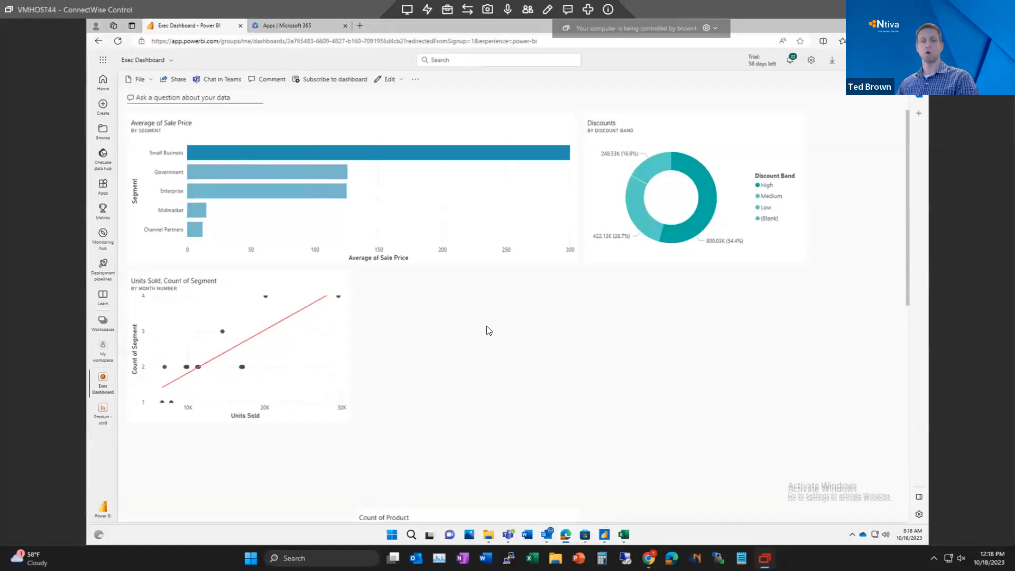
Start a new text box tile for the dashboard and enter "Exec Summary" as its content
click(418, 80)
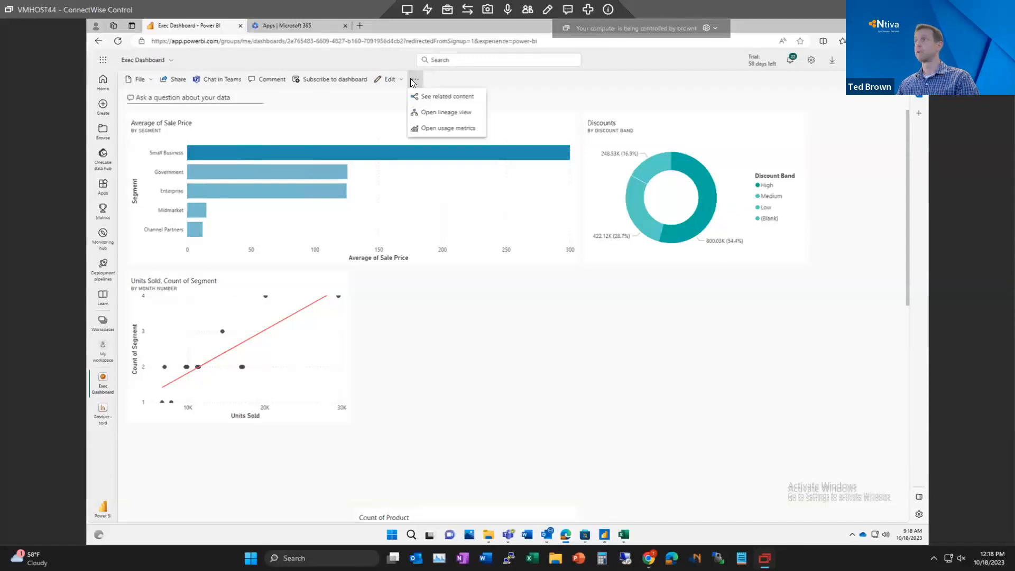
click(390, 78)
click(390, 78)
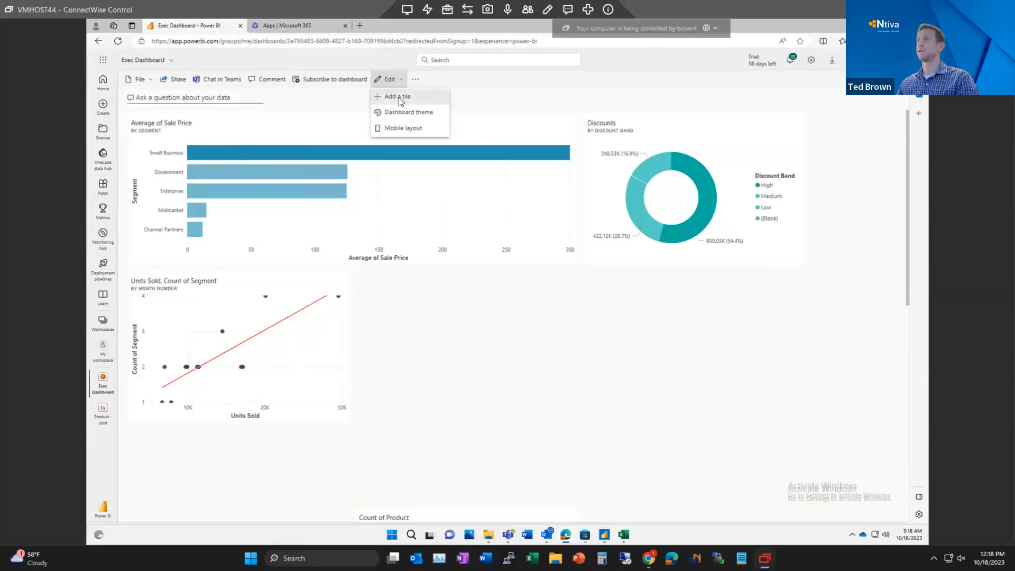
click(400, 100)
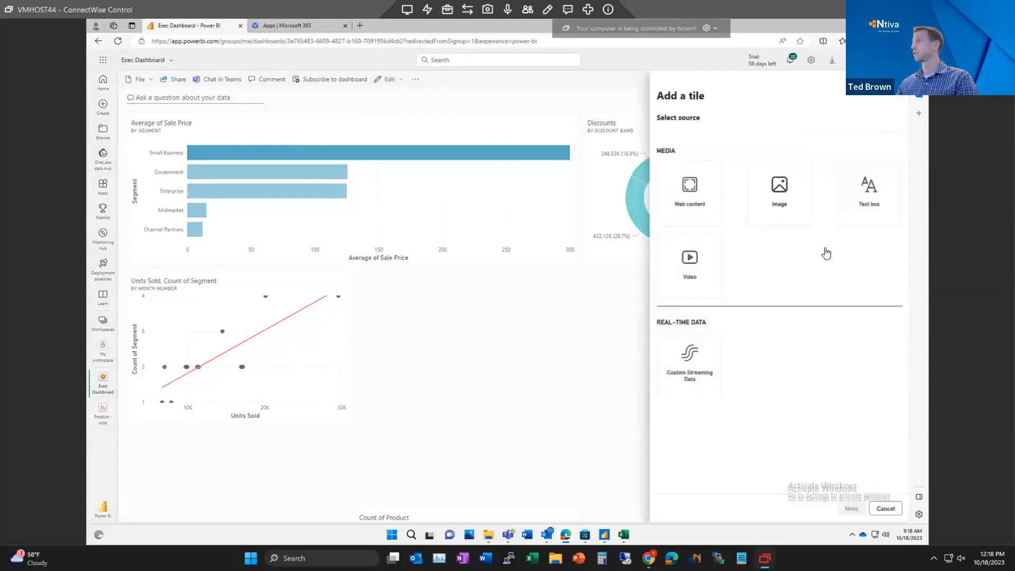
click(872, 201)
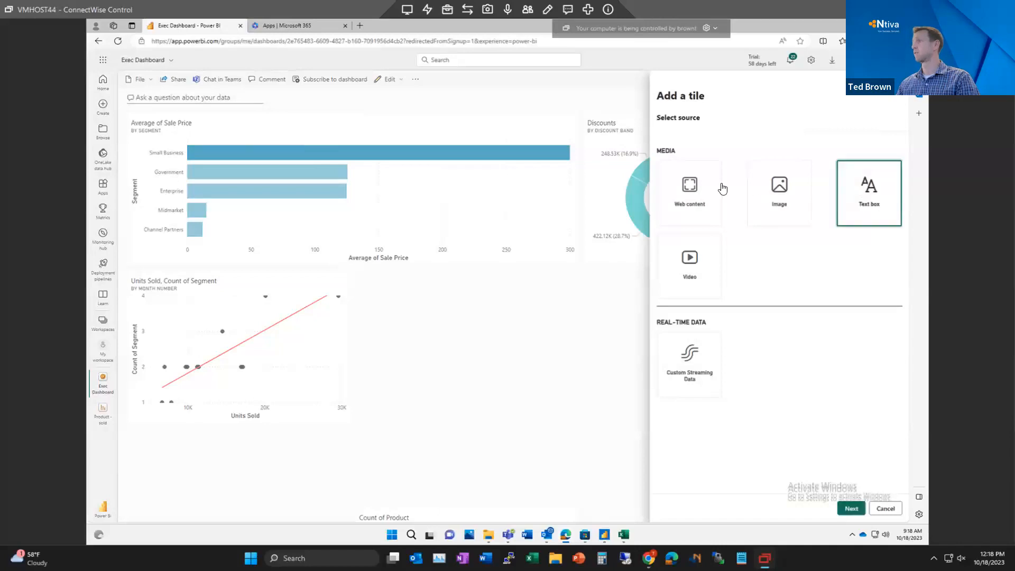
click(852, 510)
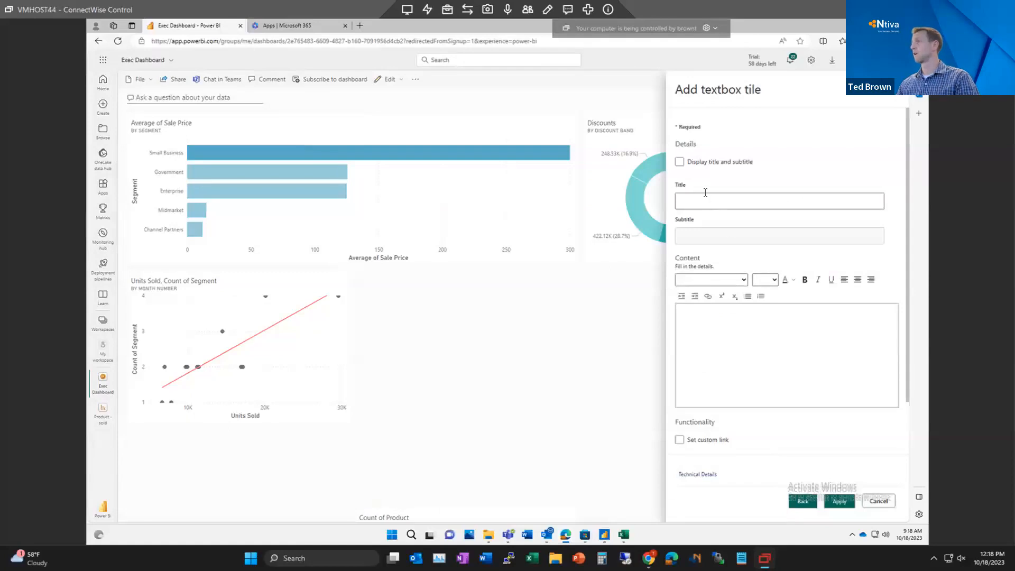
click(721, 334)
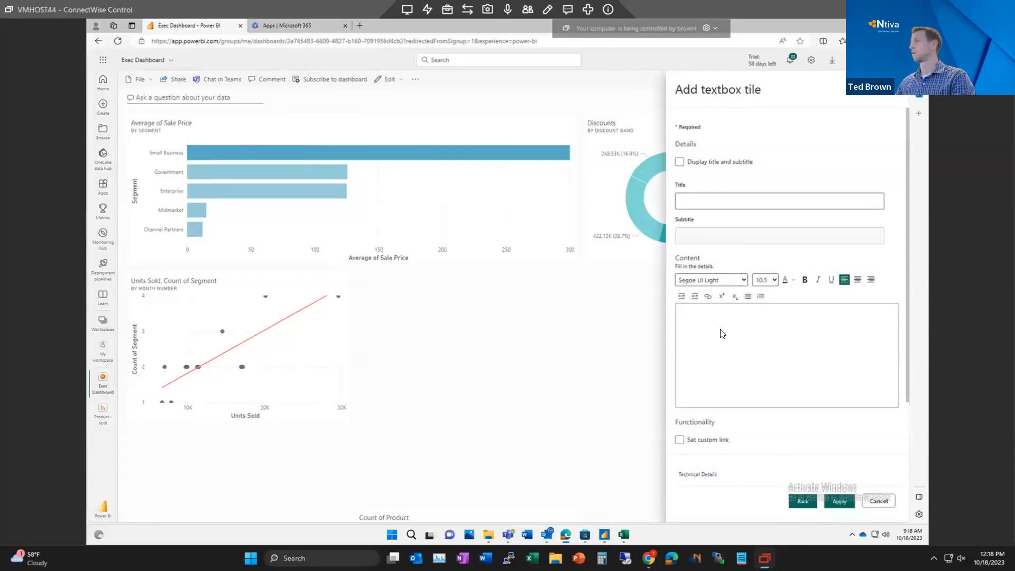
text(S)
text(xec )
text(Summary)
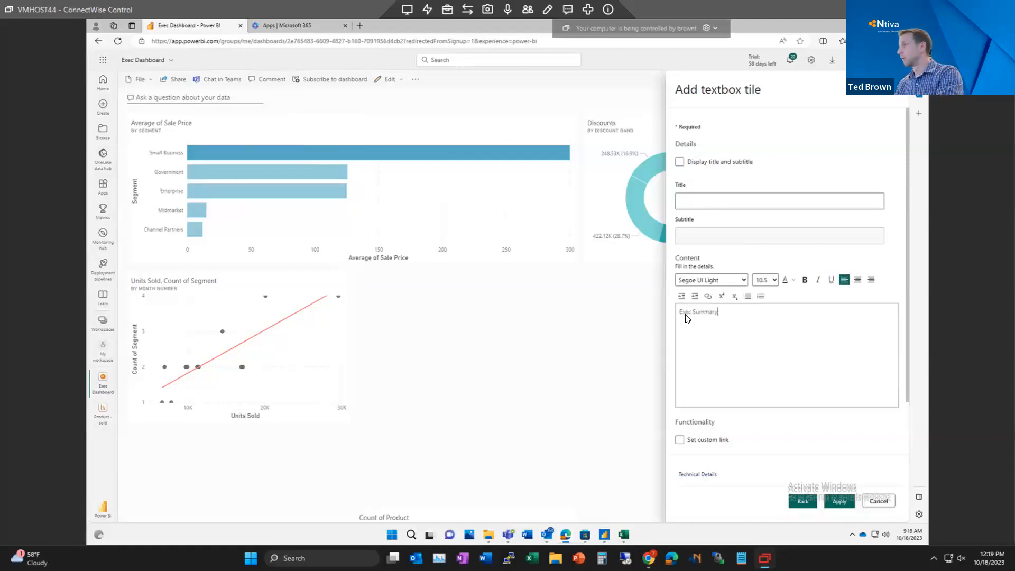
Format the Exec Summary text in Arial Black at size 36
drag(686, 315, 679, 313)
click(714, 280)
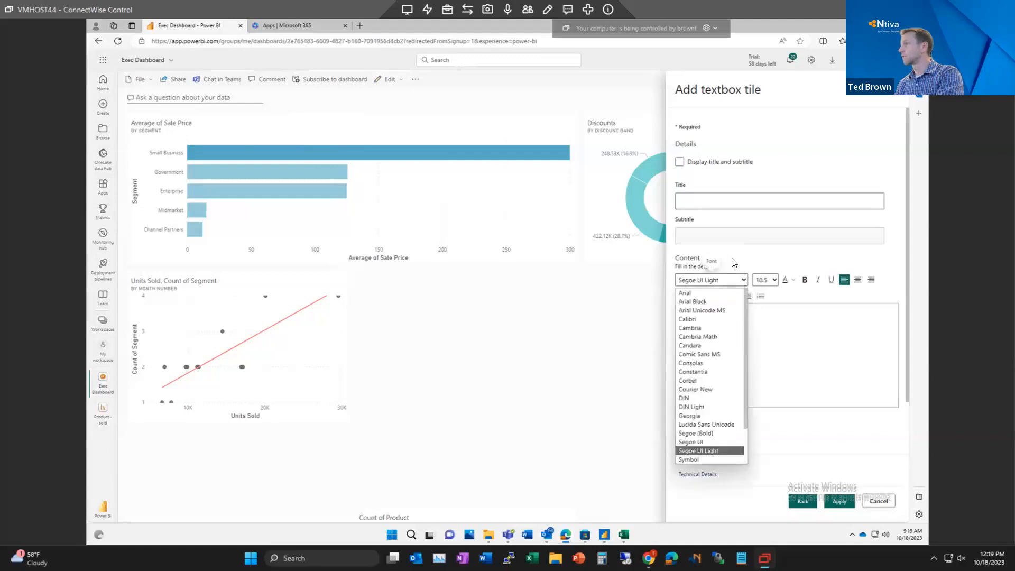
click(717, 302)
click(772, 325)
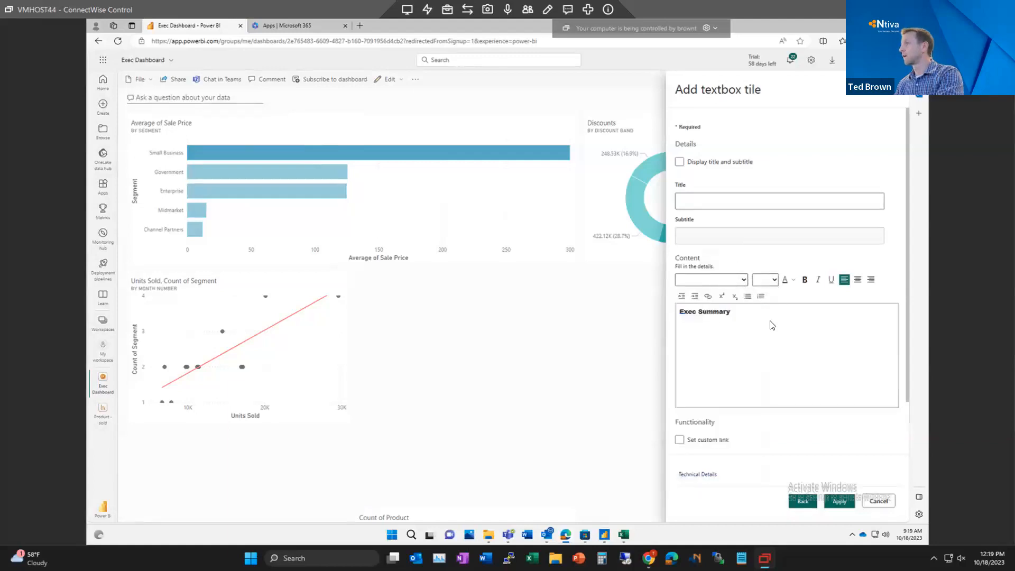
click(774, 280)
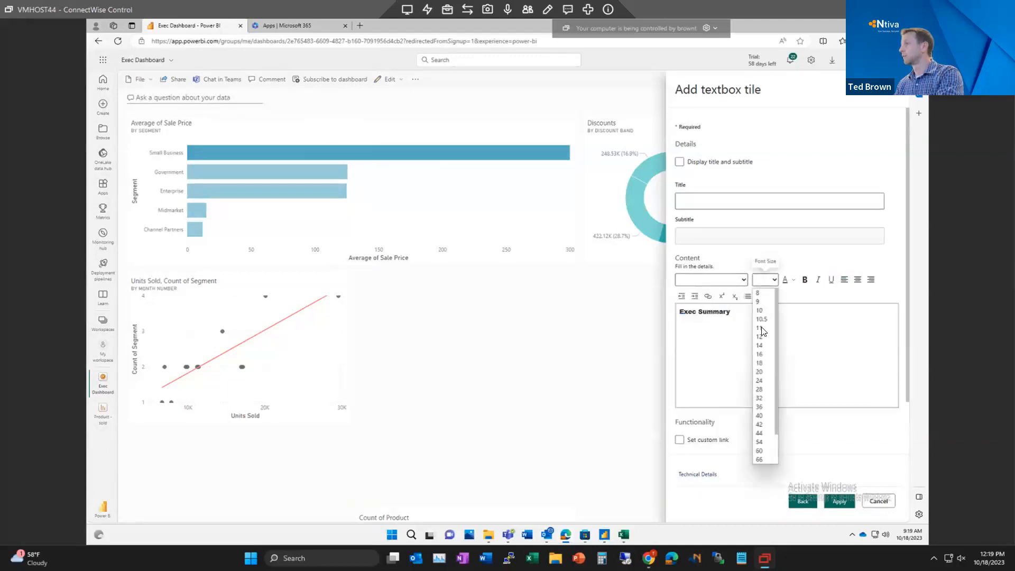
click(759, 408)
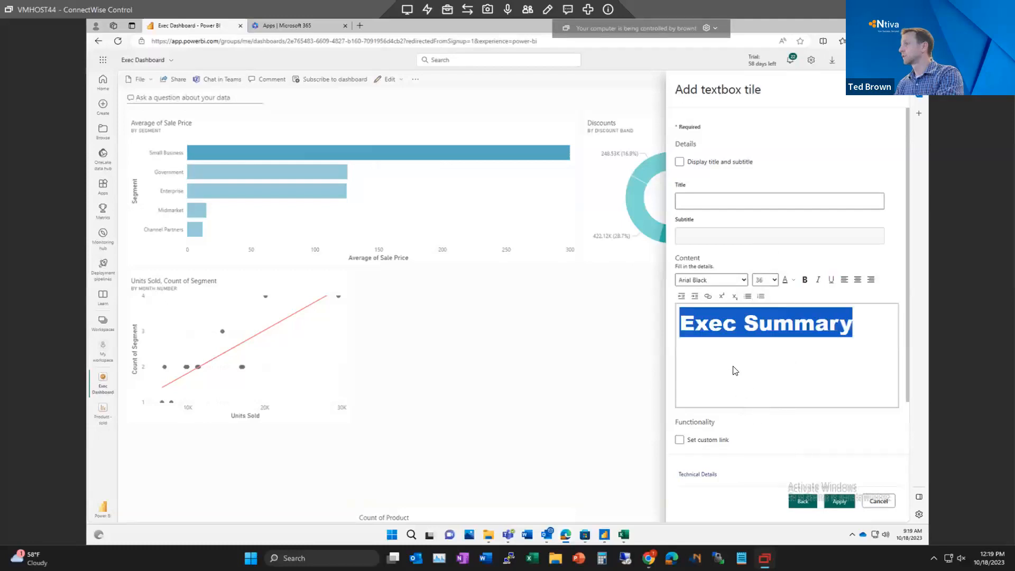
Center the Exec Summary text and add the text box tile to the dashboard
click(845, 281)
click(858, 280)
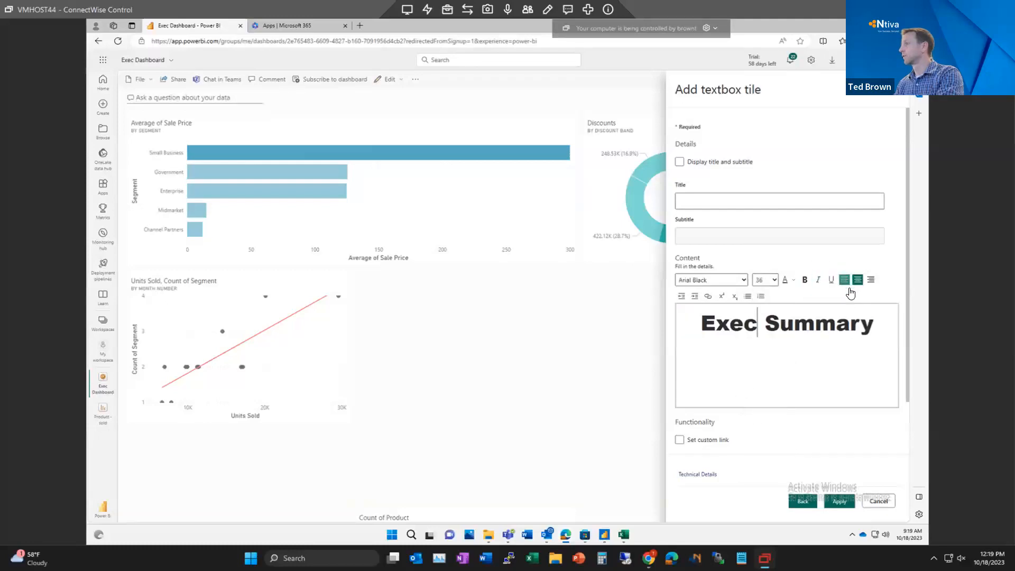
click(840, 501)
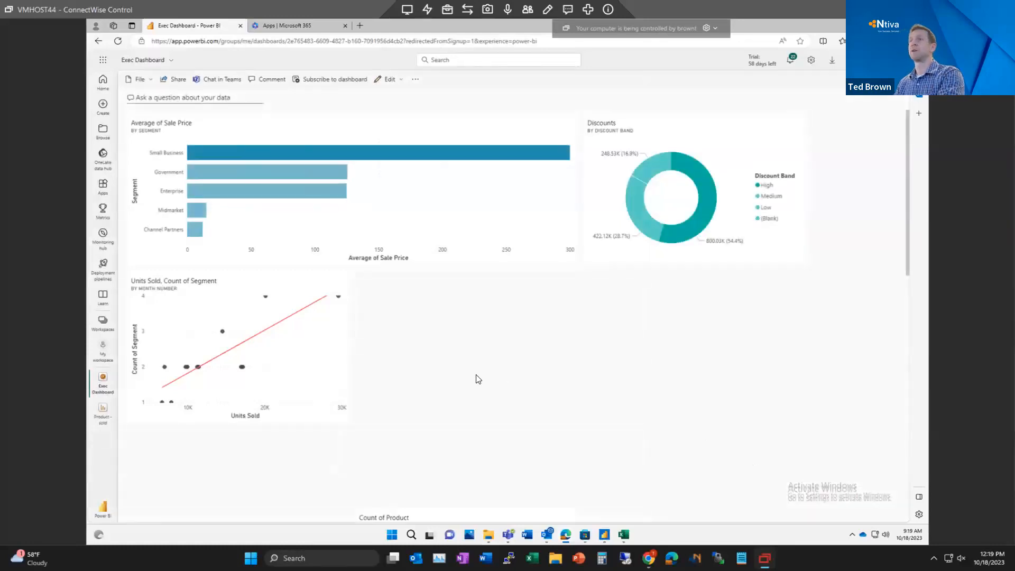
Move the Exec Summary tile to the top-left corner of the dashboard and resize it to a wider, shorter banner
scroll(479, 379, down, 10)
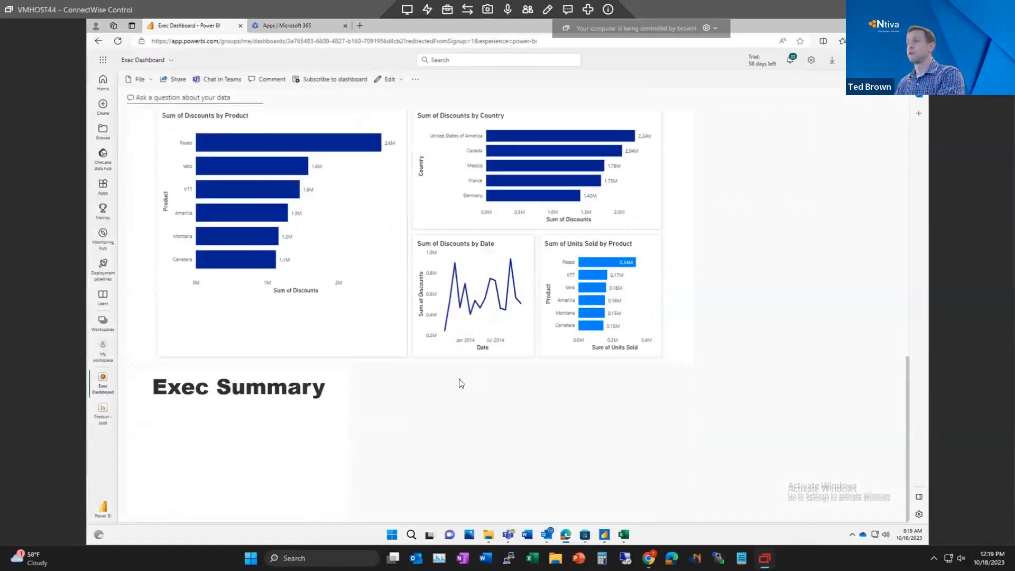
drag(229, 420, 171, 118)
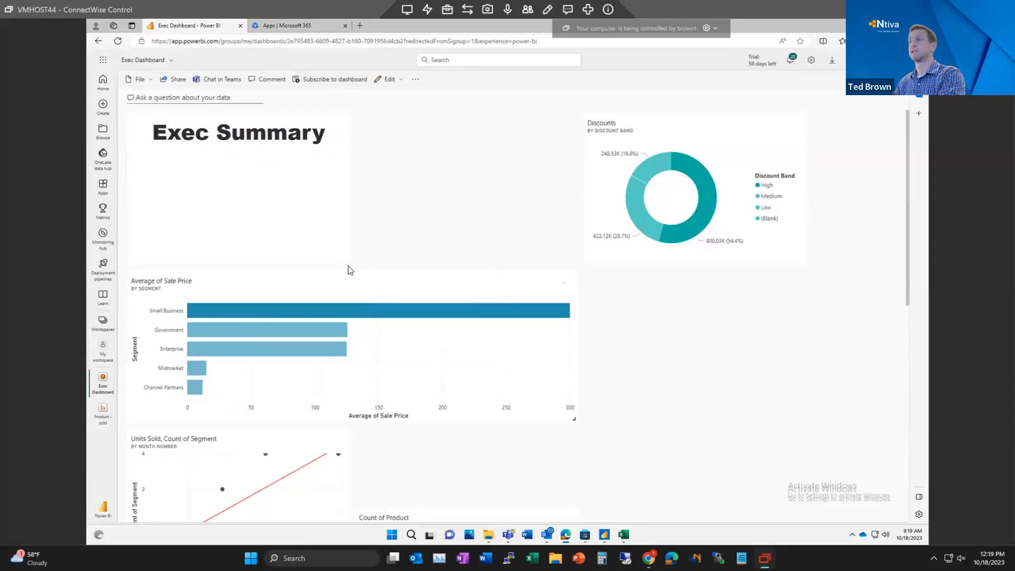
drag(347, 264, 503, 168)
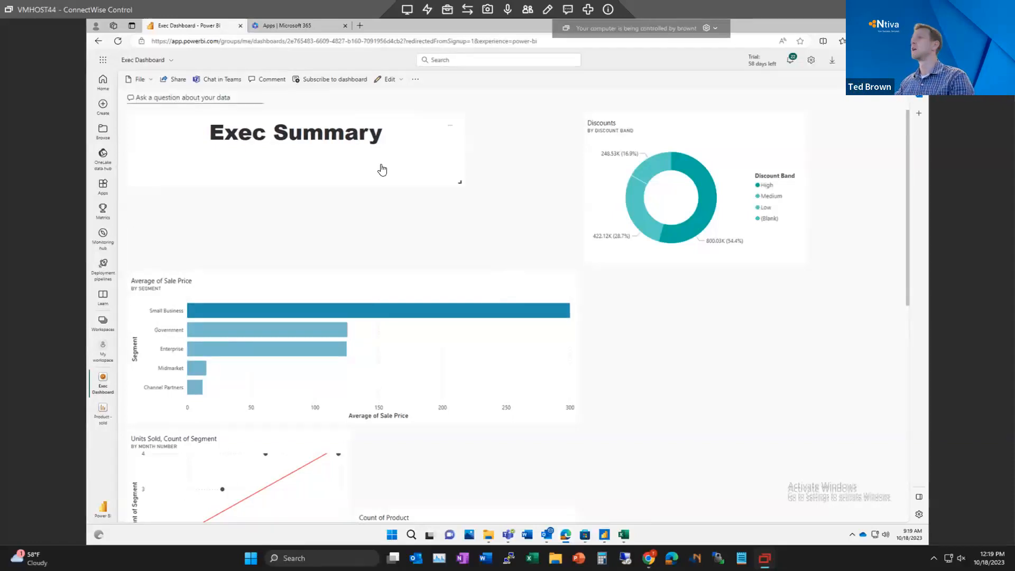
Show the dashboard comments and place Average of Sale Price under Exec Summary, with Units Sold, Count of Segment and Discounts side by side below
click(272, 79)
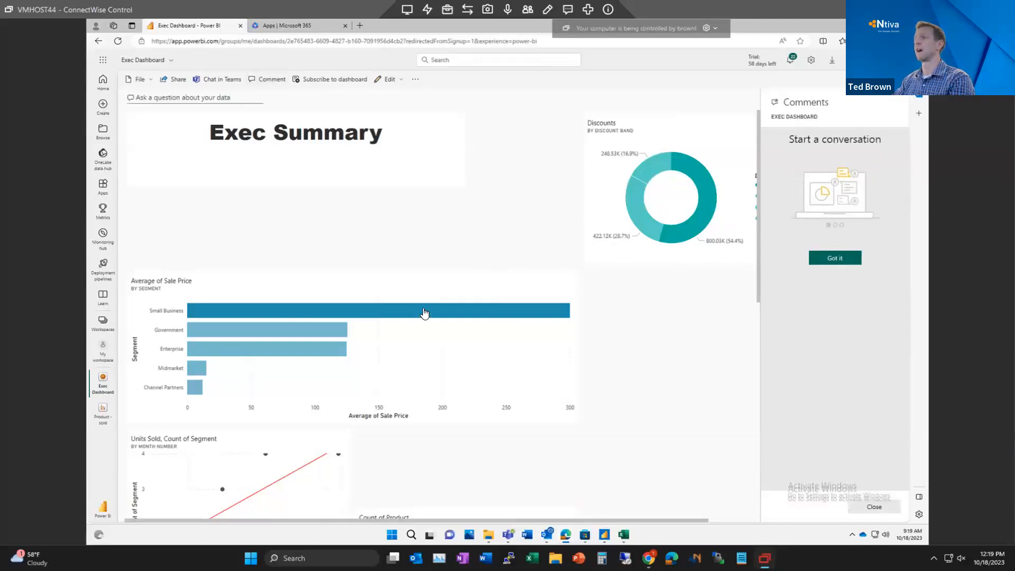
drag(419, 193, 408, 213)
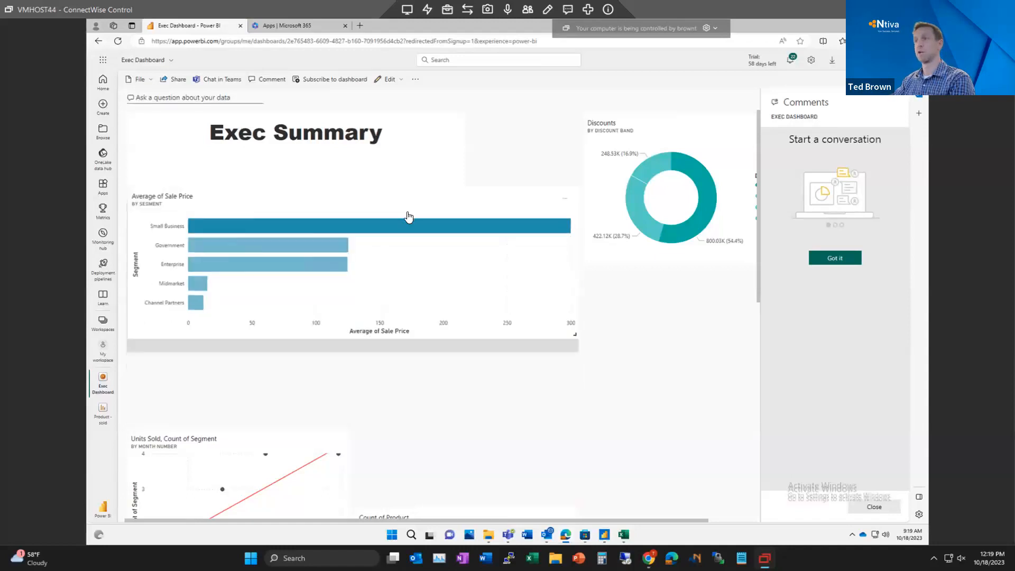
drag(653, 188, 415, 424)
drag(273, 459, 263, 367)
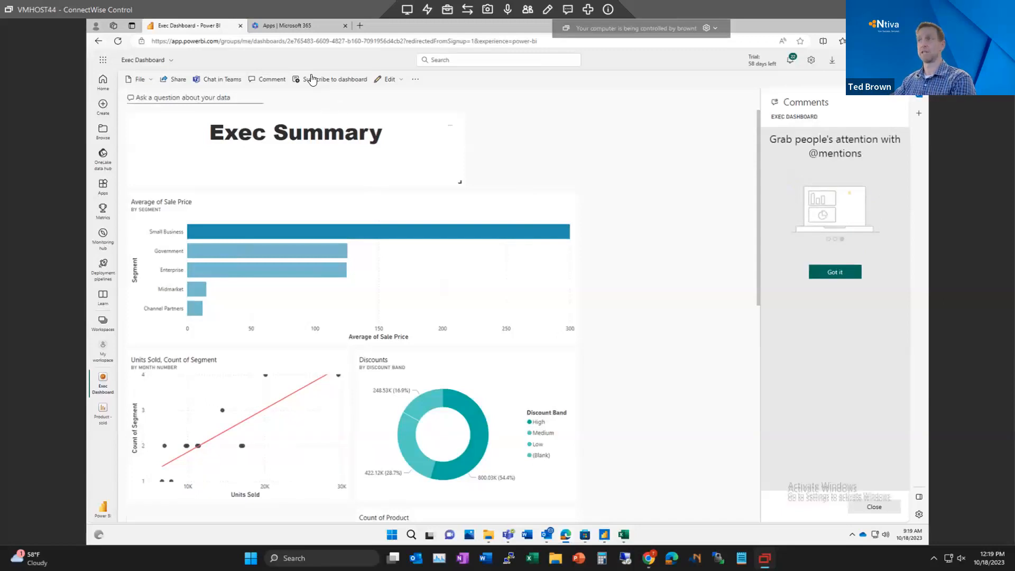
Review the Exec Dashboard's sharing options and the list of available Power BI downloads
click(180, 80)
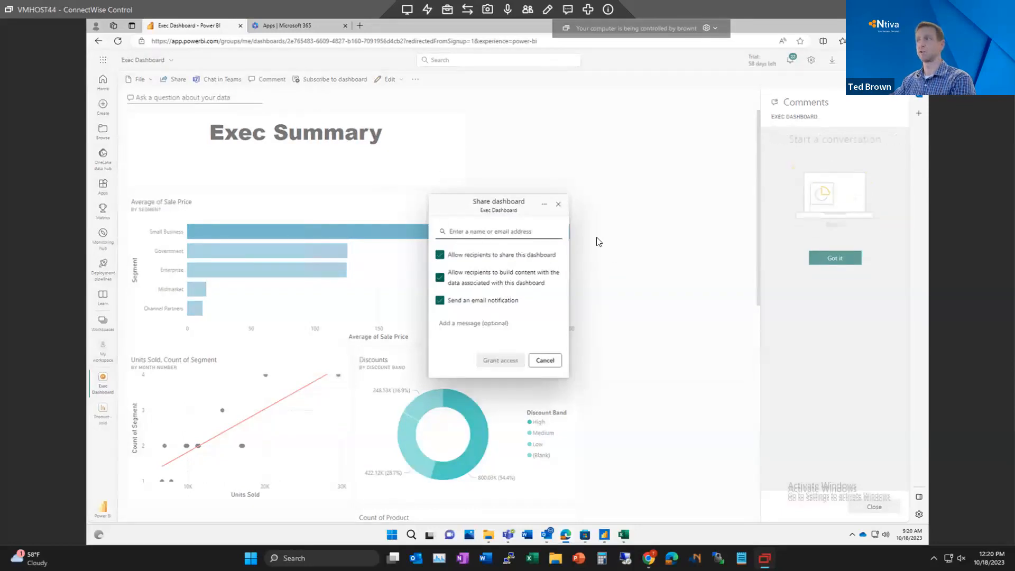
click(570, 230)
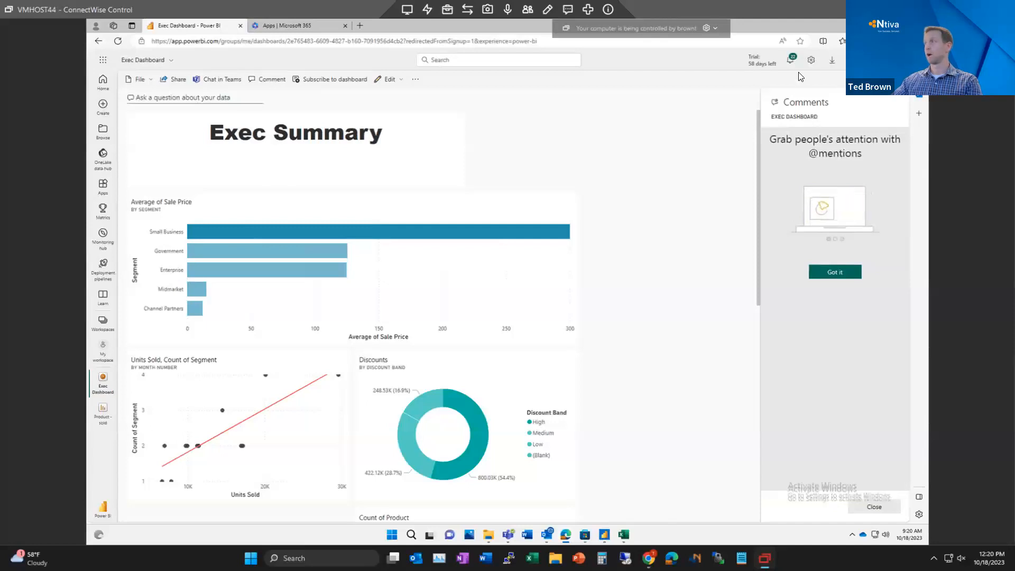
click(833, 63)
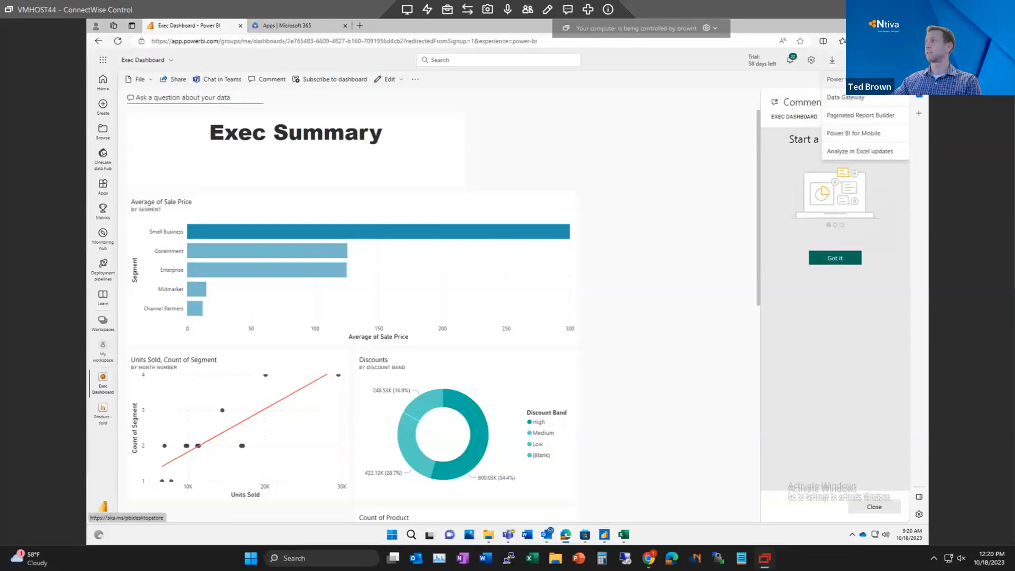
click(630, 342)
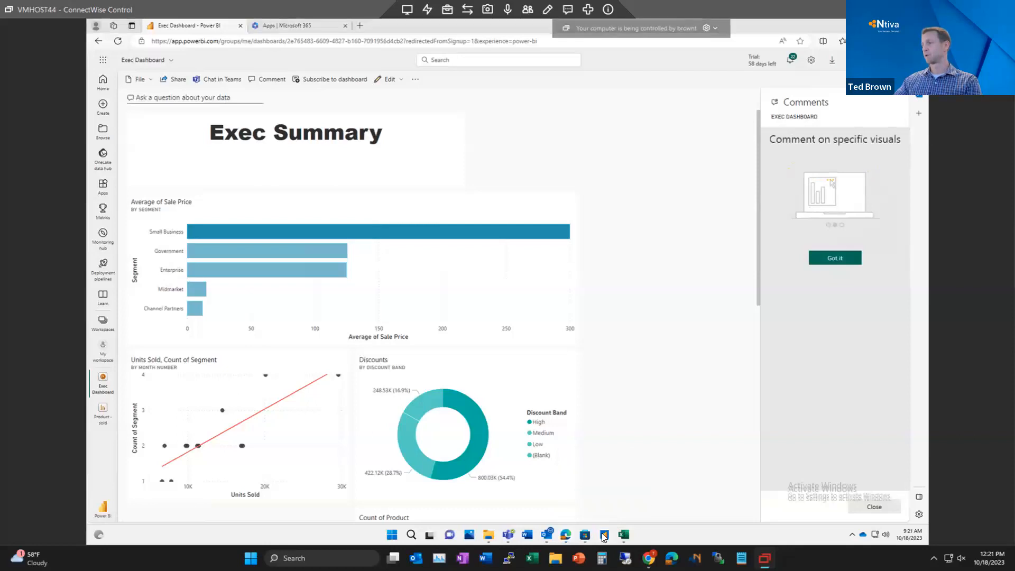
Switch to Power BI Desktop and connect the blank report to the Finance-V2 Power BI dataset through the Microsoft Fabric sources
click(604, 535)
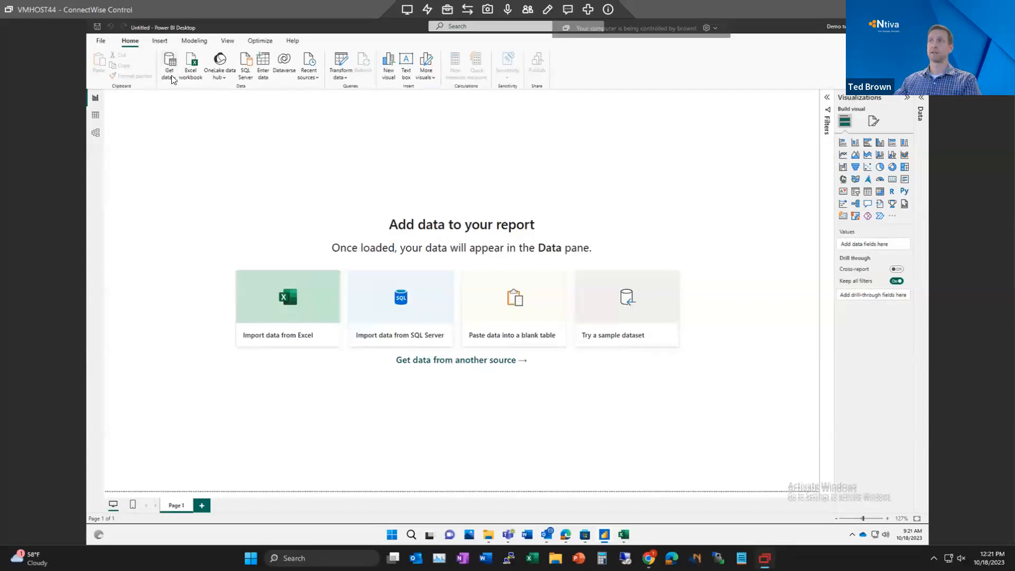
click(186, 79)
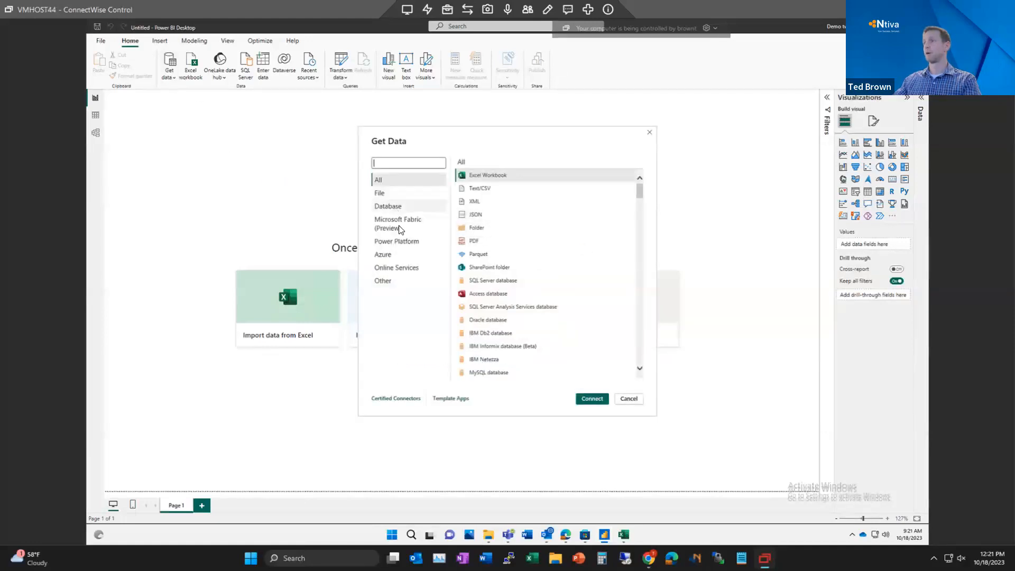
click(398, 226)
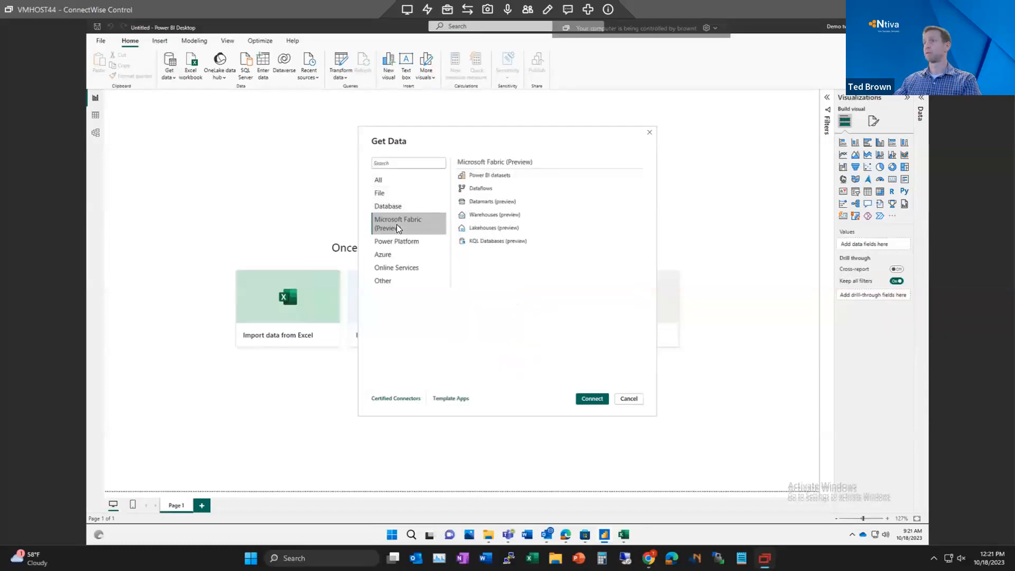
click(478, 175)
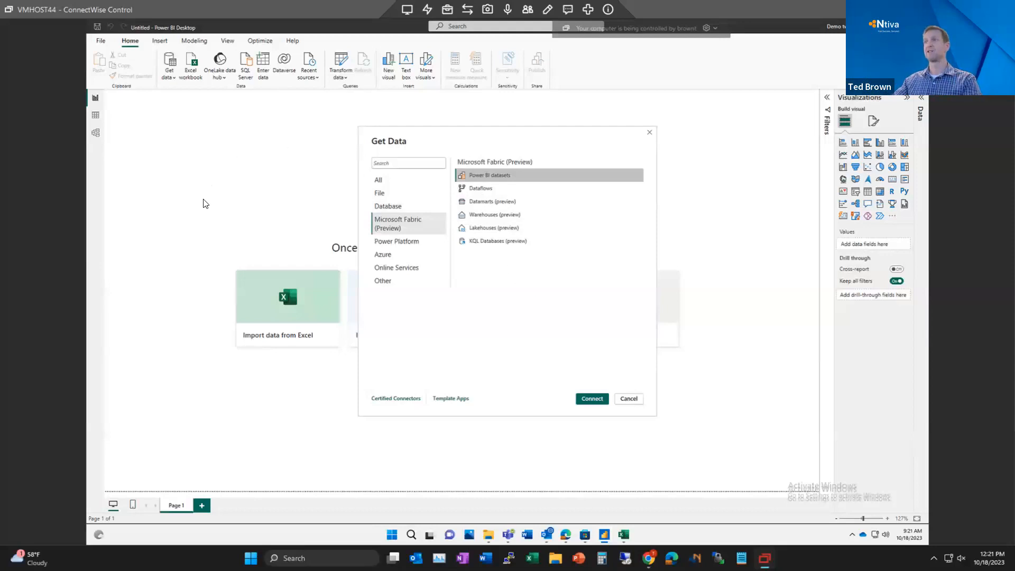
click(593, 400)
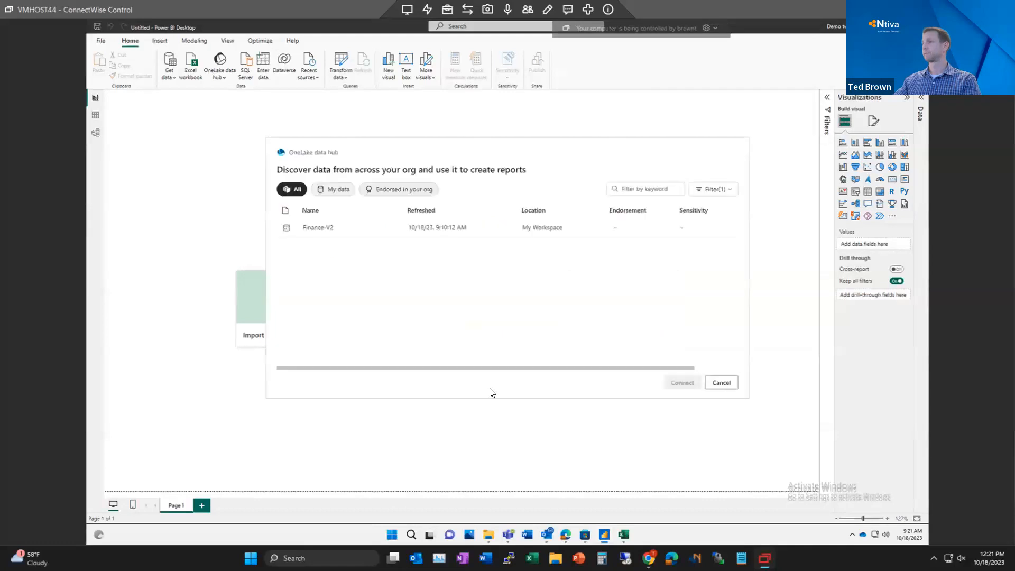
click(324, 227)
click(683, 386)
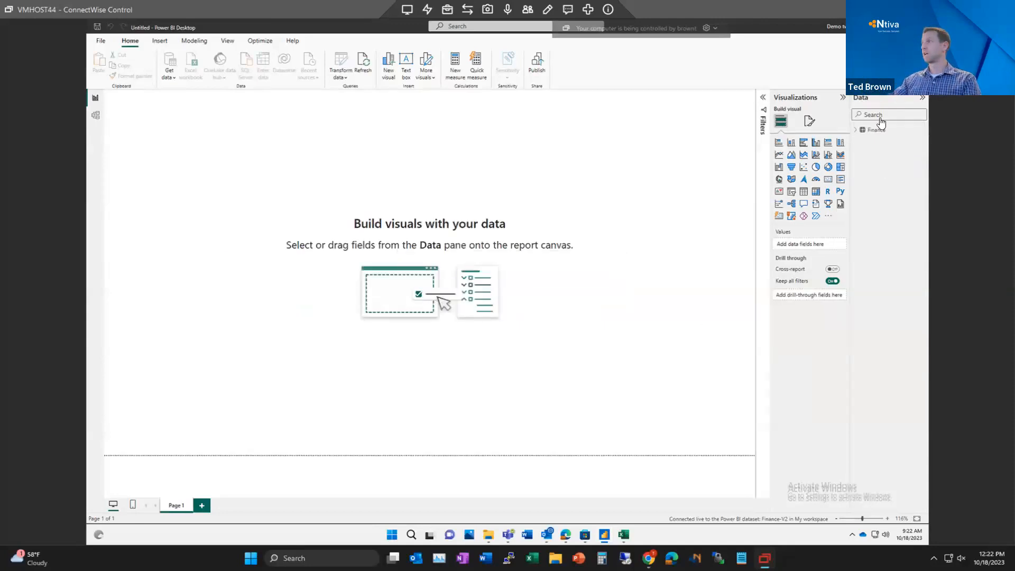
Build a donut chart of Sum of Profit by Product from the Finance table and enlarge it on the page
click(856, 130)
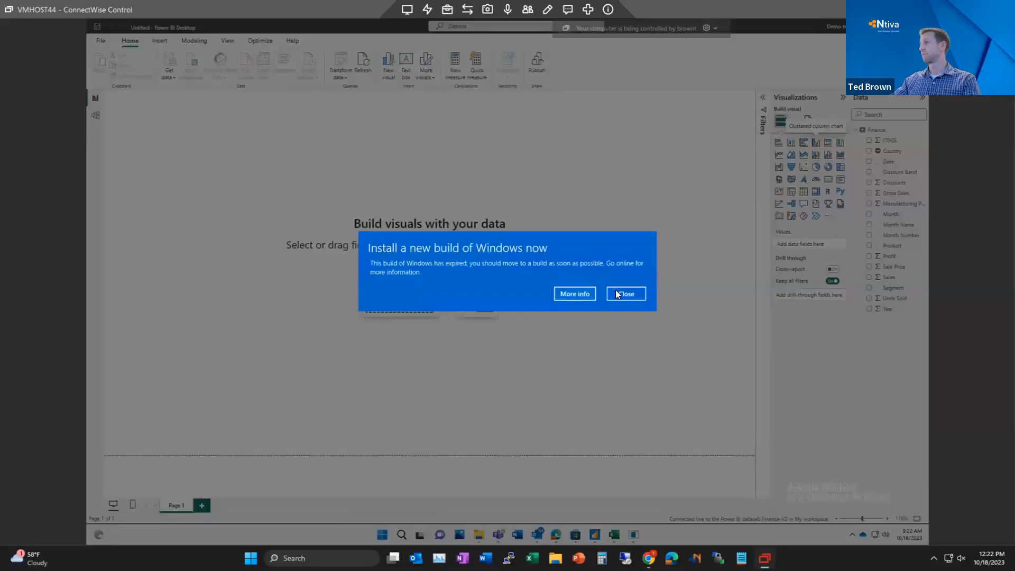
click(627, 294)
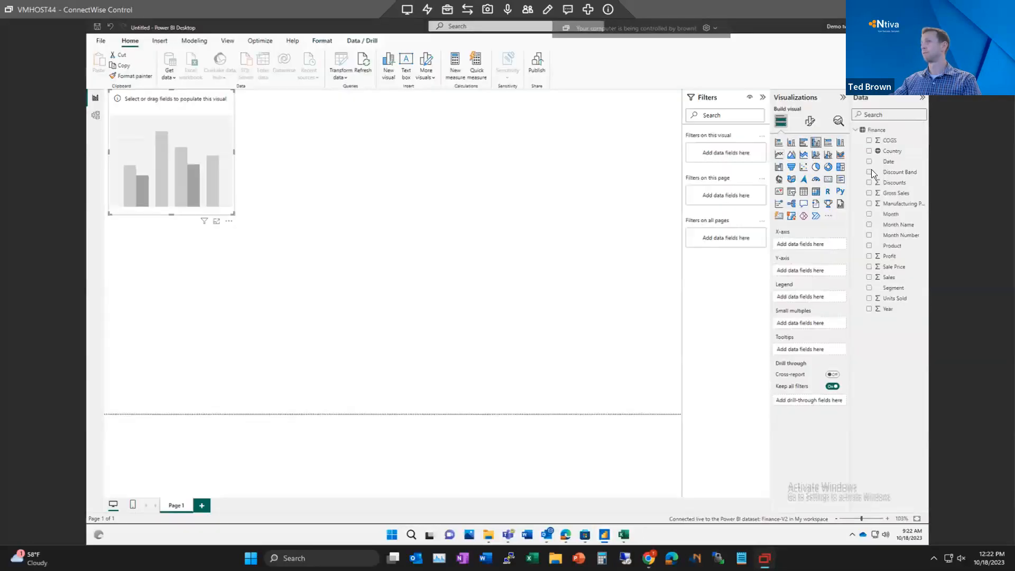
click(871, 246)
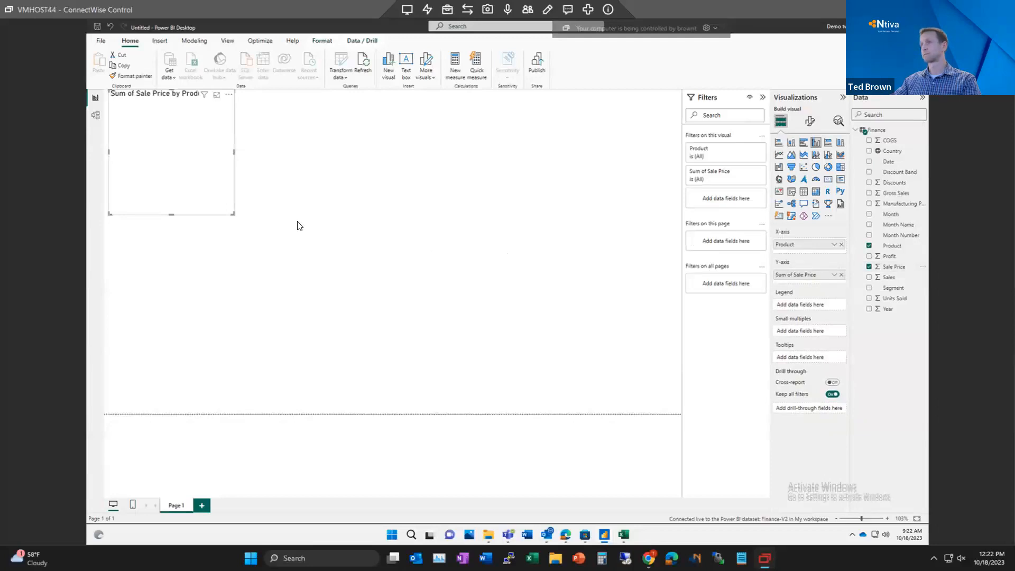
click(869, 256)
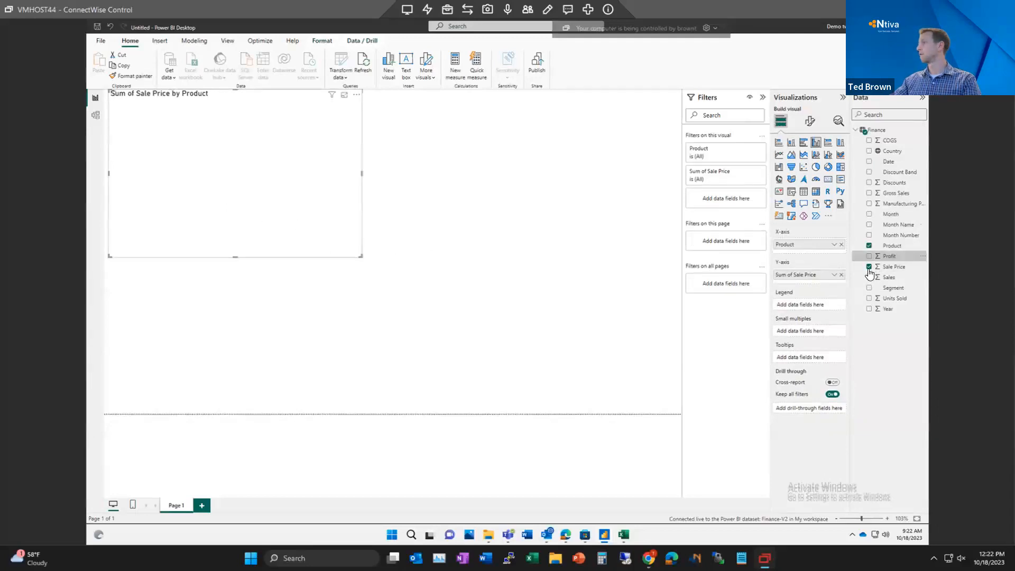
click(869, 267)
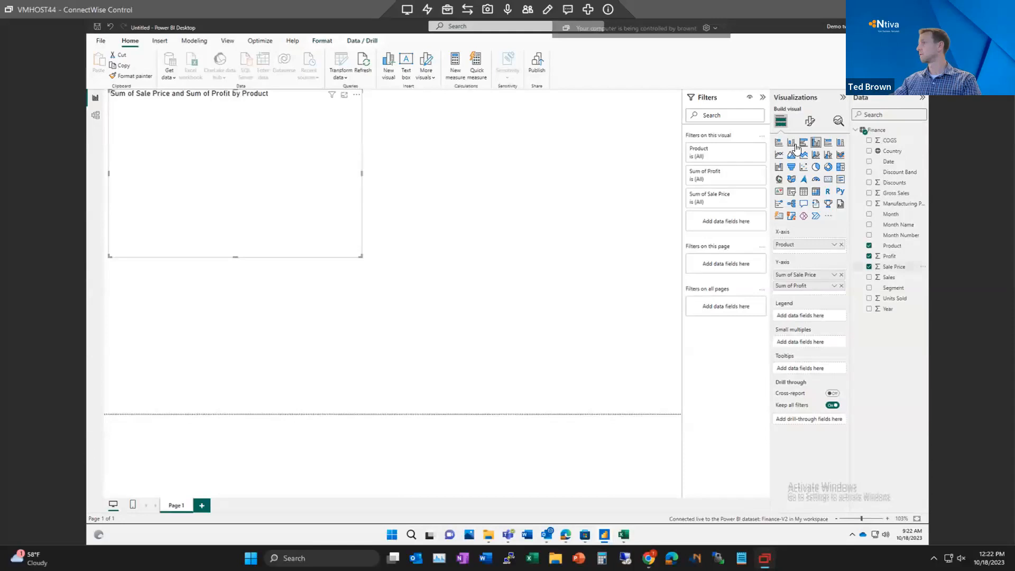
click(829, 167)
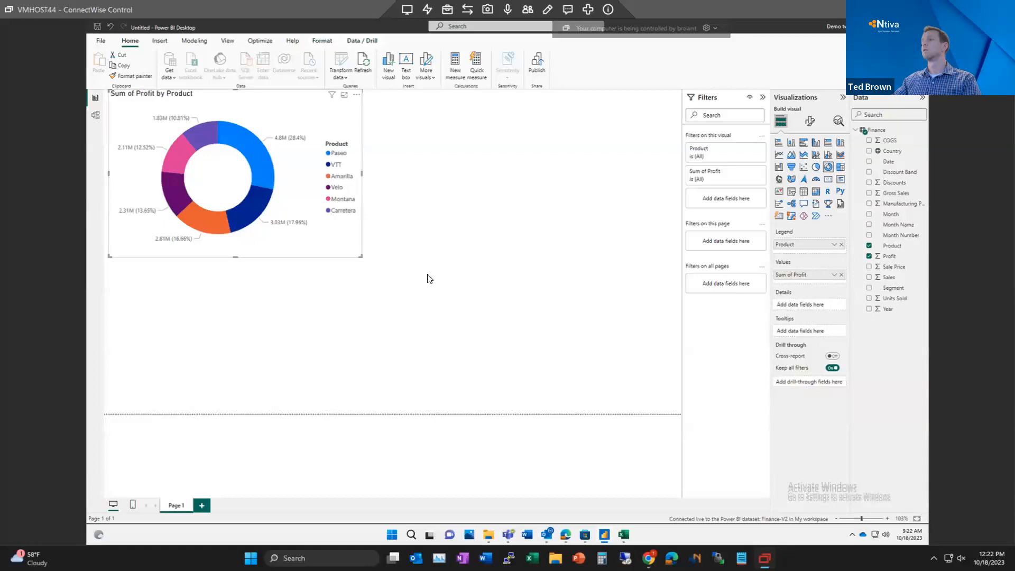
drag(429, 279, 429, 276)
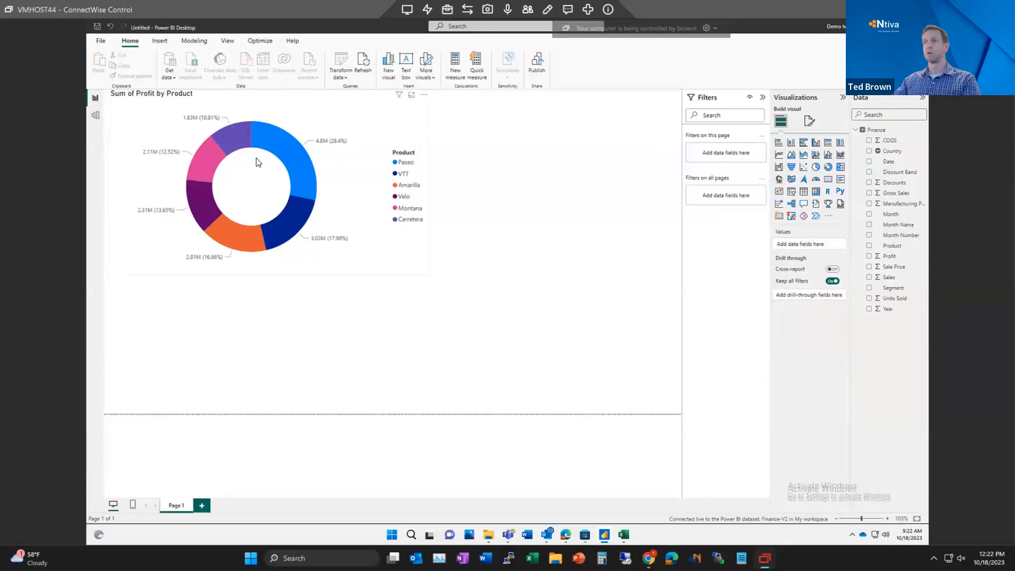
Add a second donut chart below the first, showing Sum of Discounts by Product
click(494, 149)
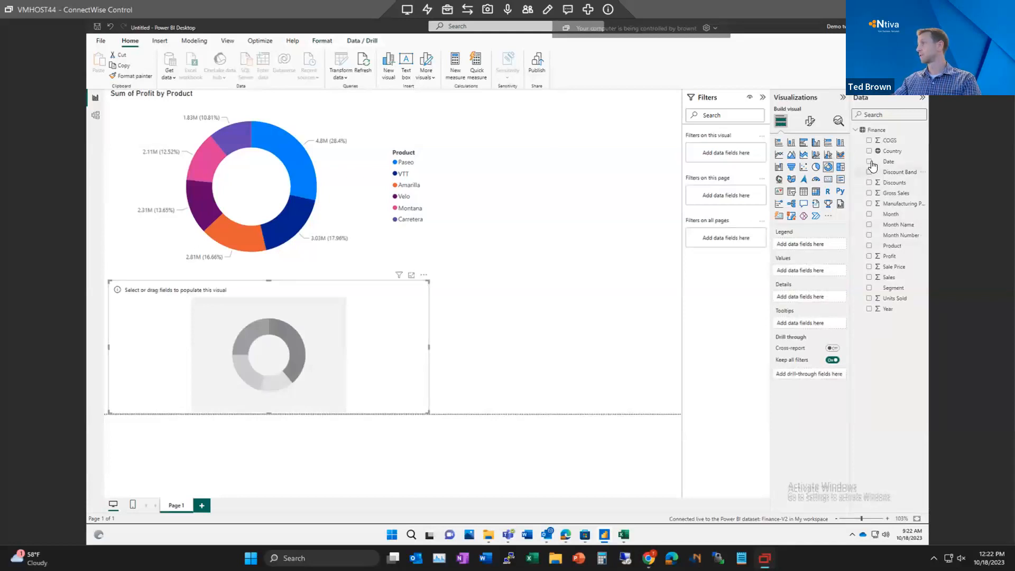
click(869, 183)
click(869, 245)
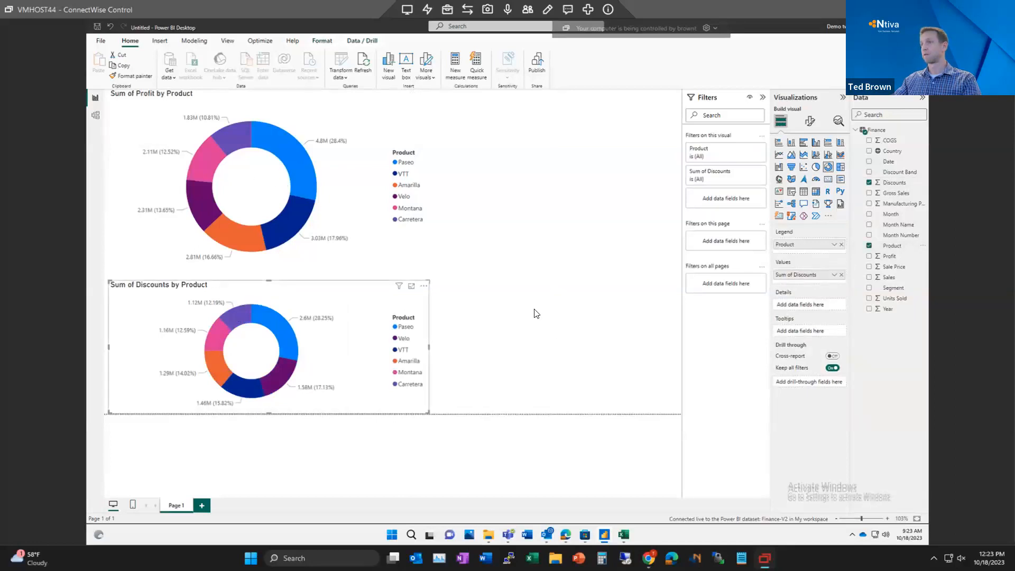
key(Escape)
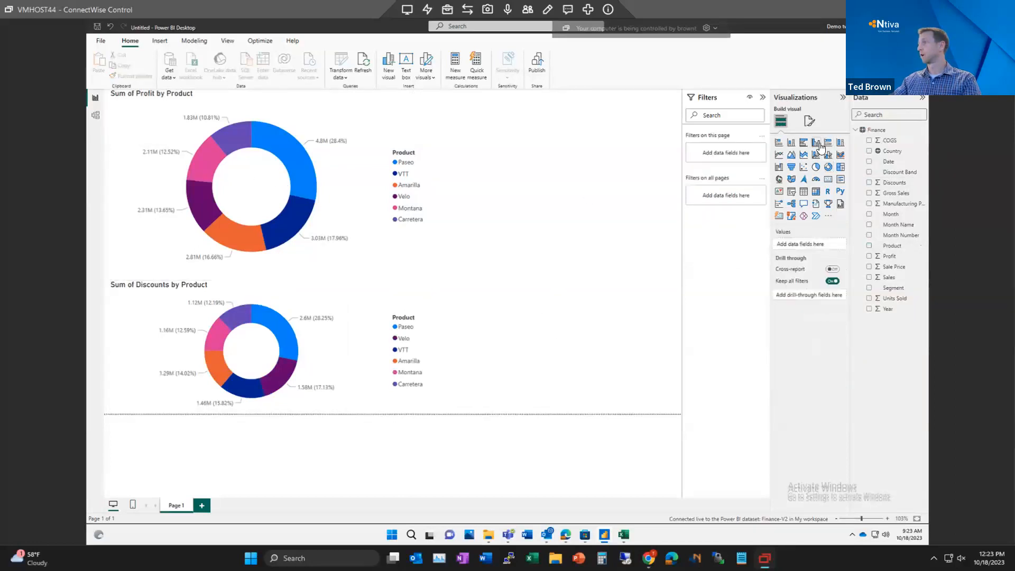
Add a clustered column chart of Sum of Units Sold by Country beside the profit donut chart
click(817, 143)
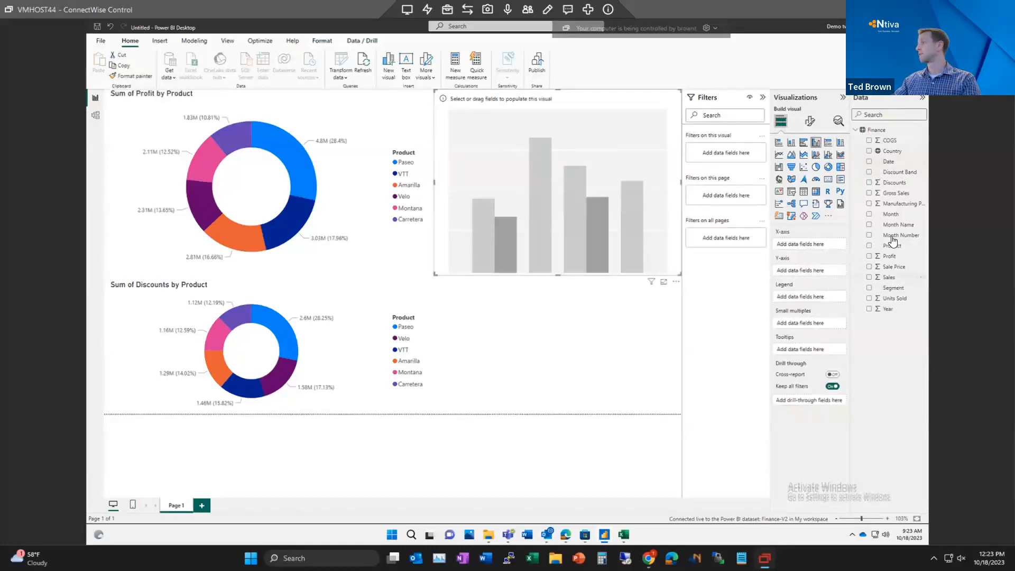
click(869, 151)
click(870, 299)
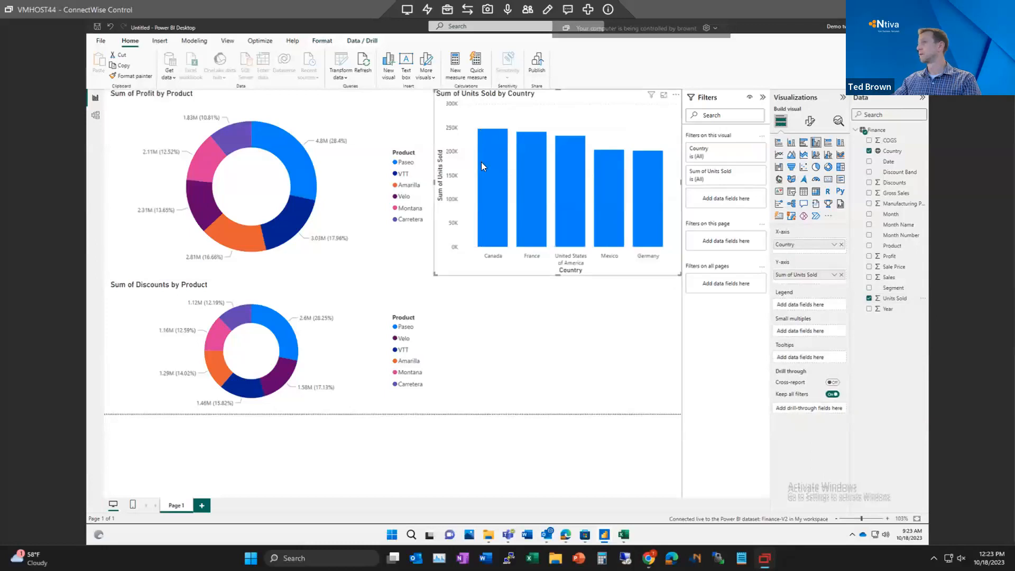
click(235, 474)
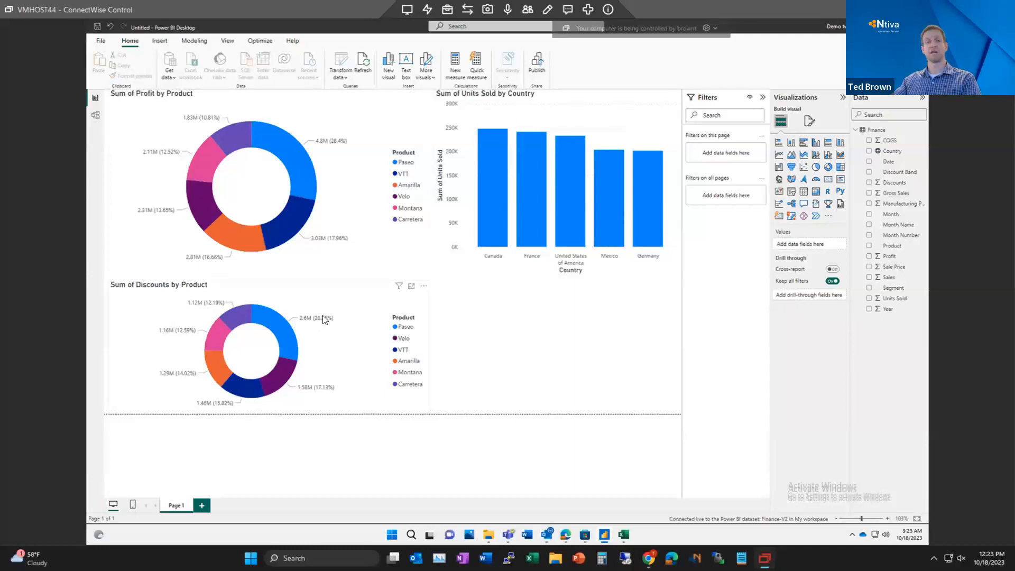
mouse_move(325, 319)
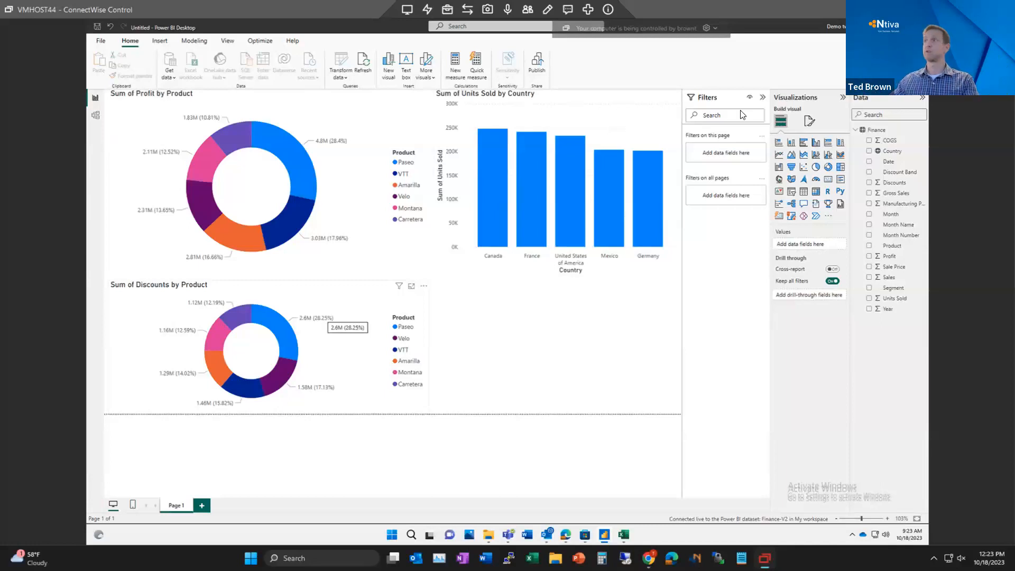
Start publishing the report and save it as "Demo -Test" in the Documents folder
click(540, 67)
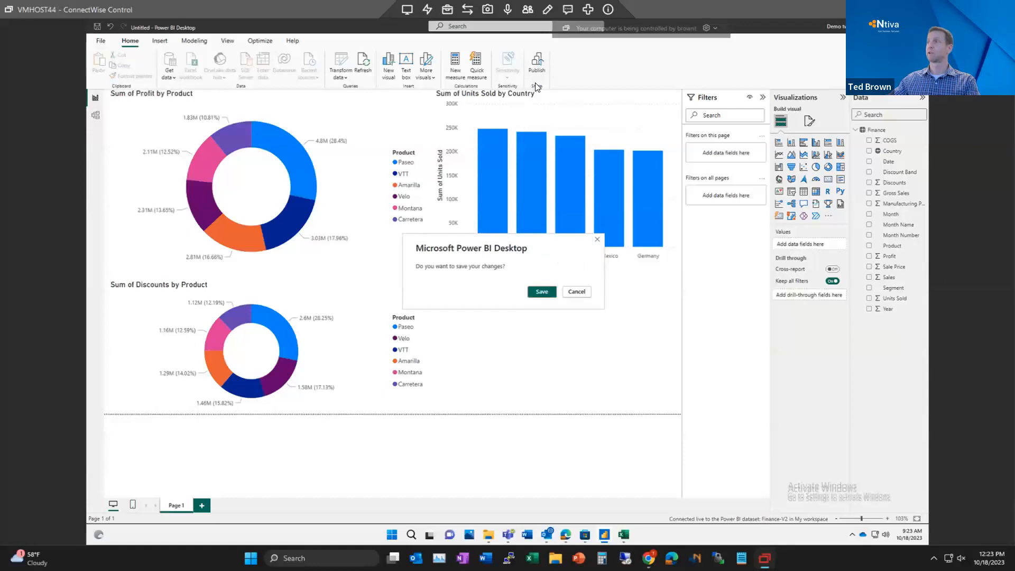
click(537, 289)
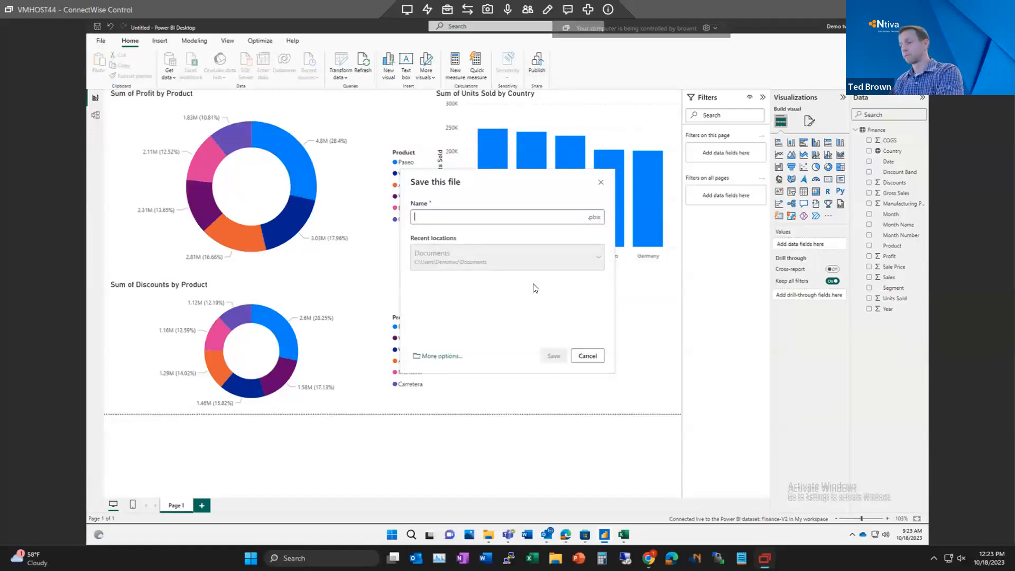
text(Demo -Test)
click(553, 355)
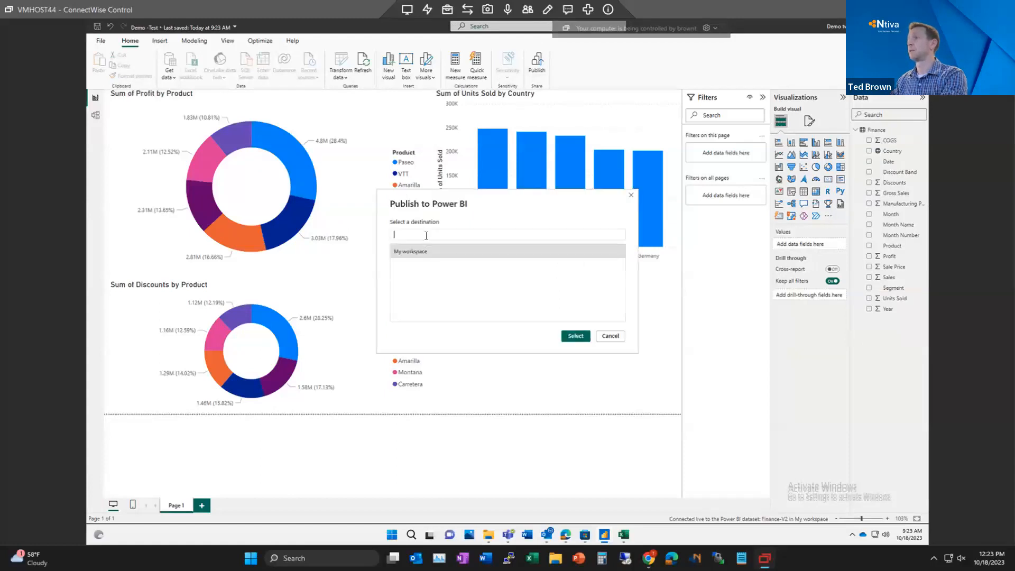
Publish the report to My workspace and dismiss the publishing confirmation
click(416, 252)
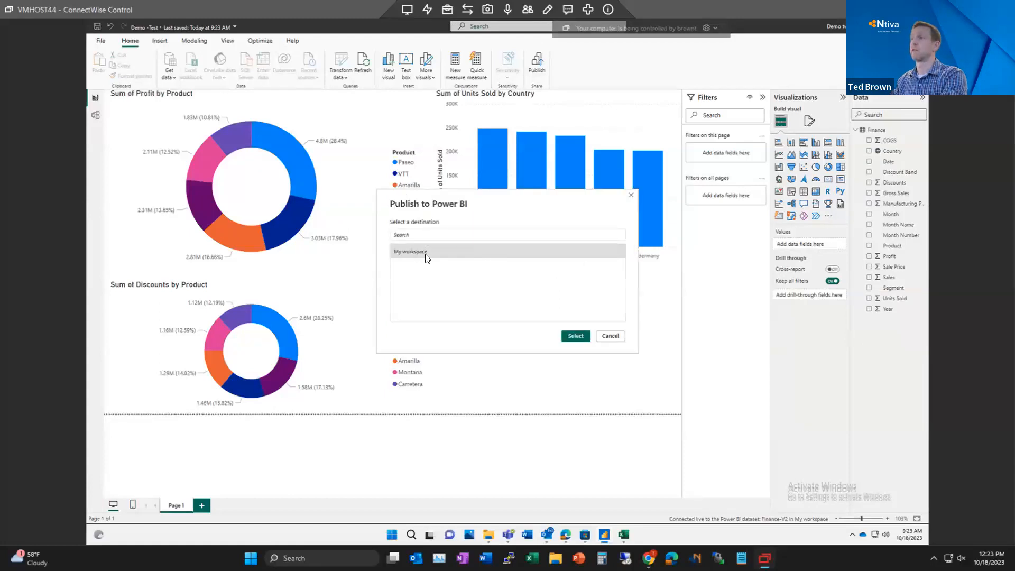
click(574, 336)
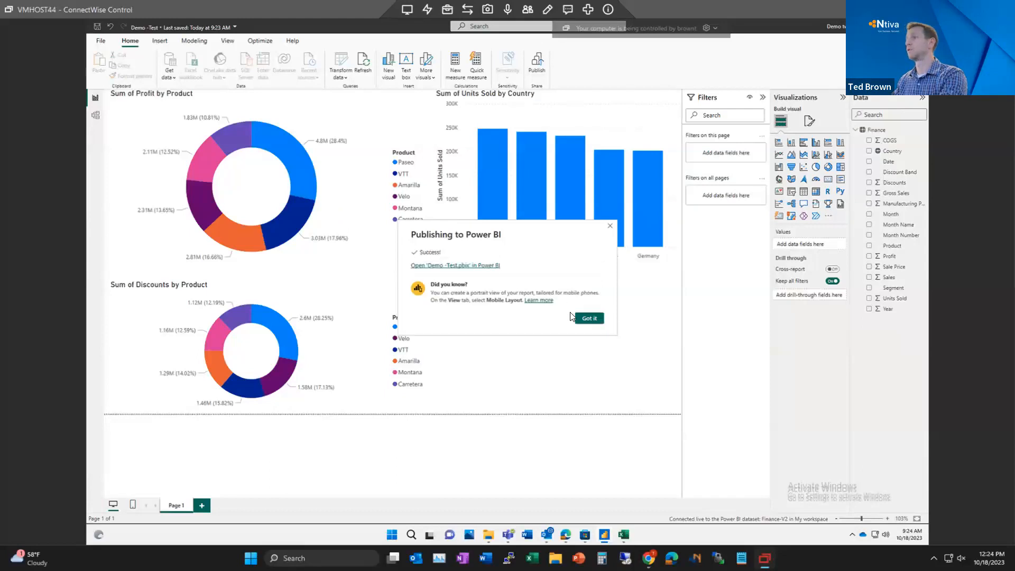
click(589, 318)
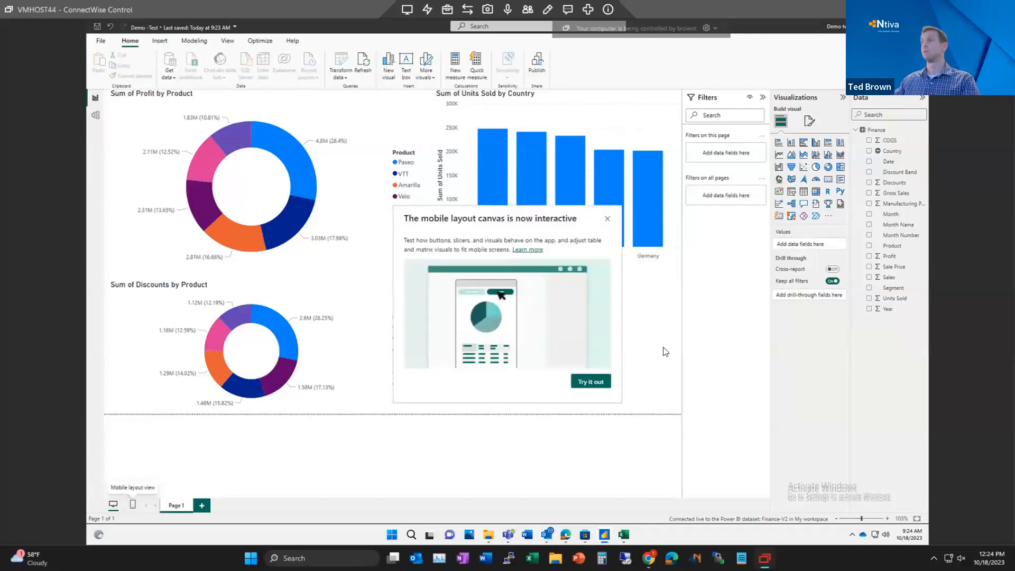
Switch to the mobile layout and place the Sum of Profit by Product donut enlarged at the phone canvas's upper left
click(586, 384)
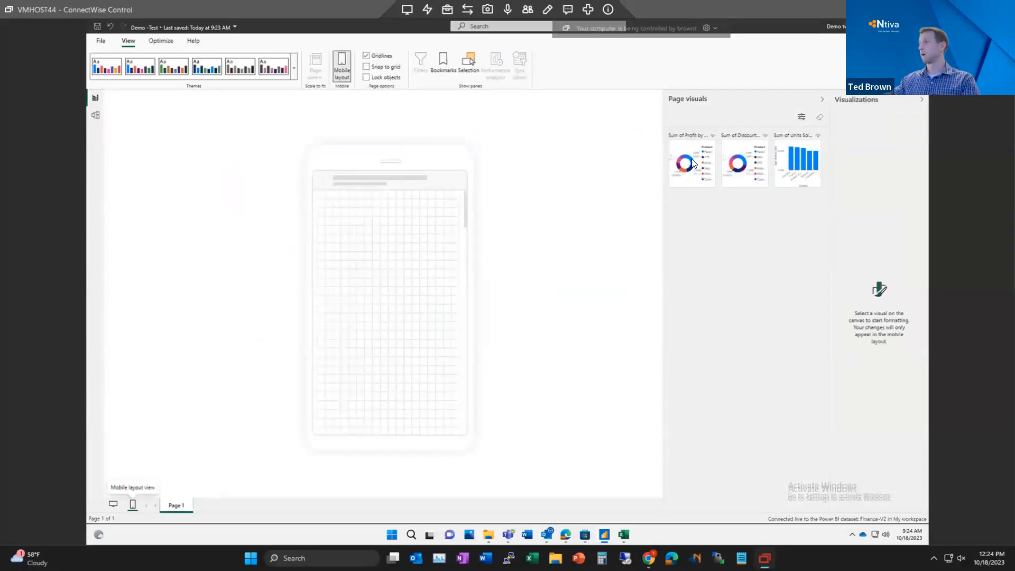
drag(692, 164, 376, 224)
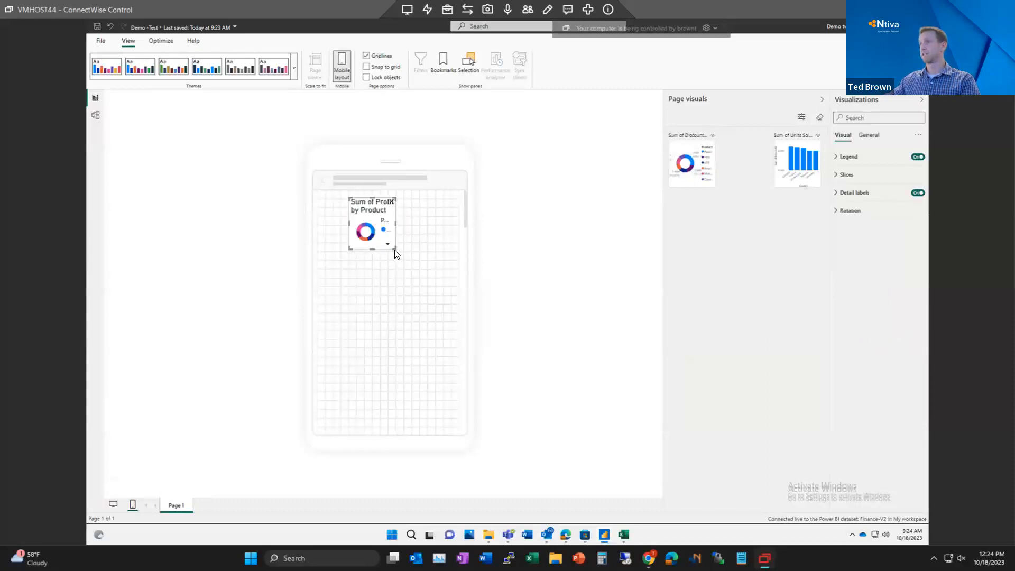
drag(394, 248, 435, 284)
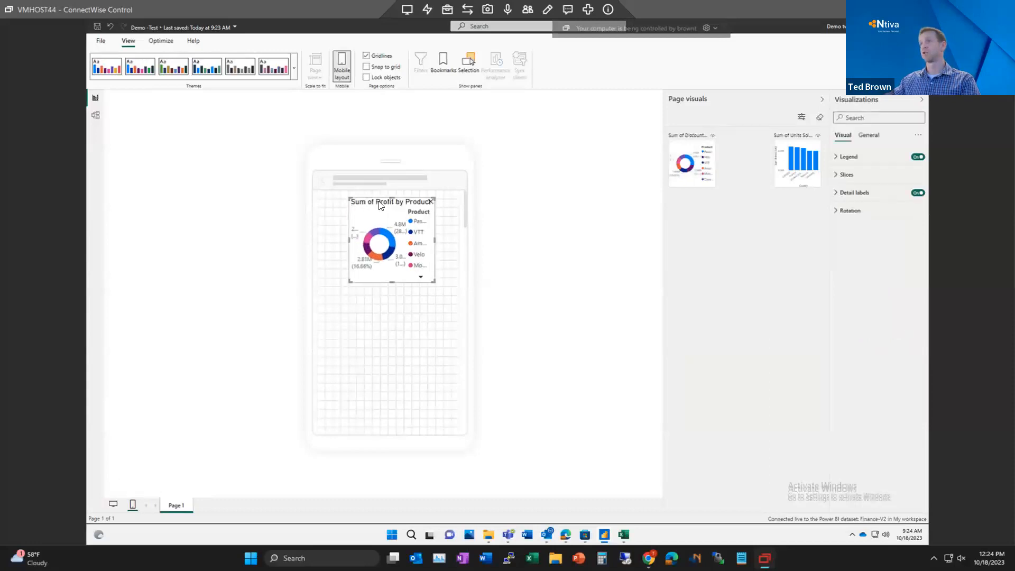
drag(343, 206, 312, 208)
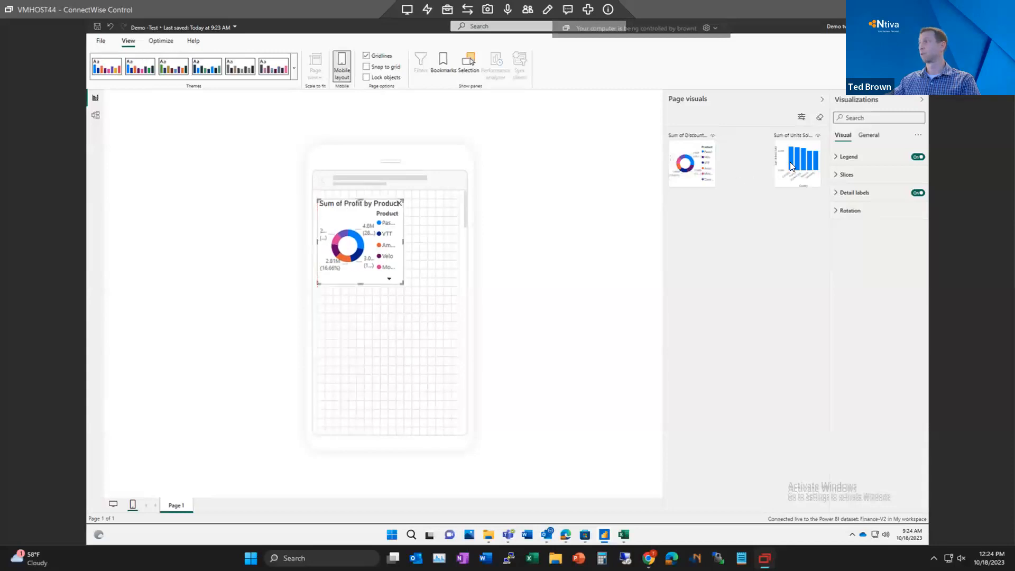
Add the Sum of Units Sold by Country column chart below the profit donut on the phone canvas and enlarge it
drag(540, 310, 353, 328)
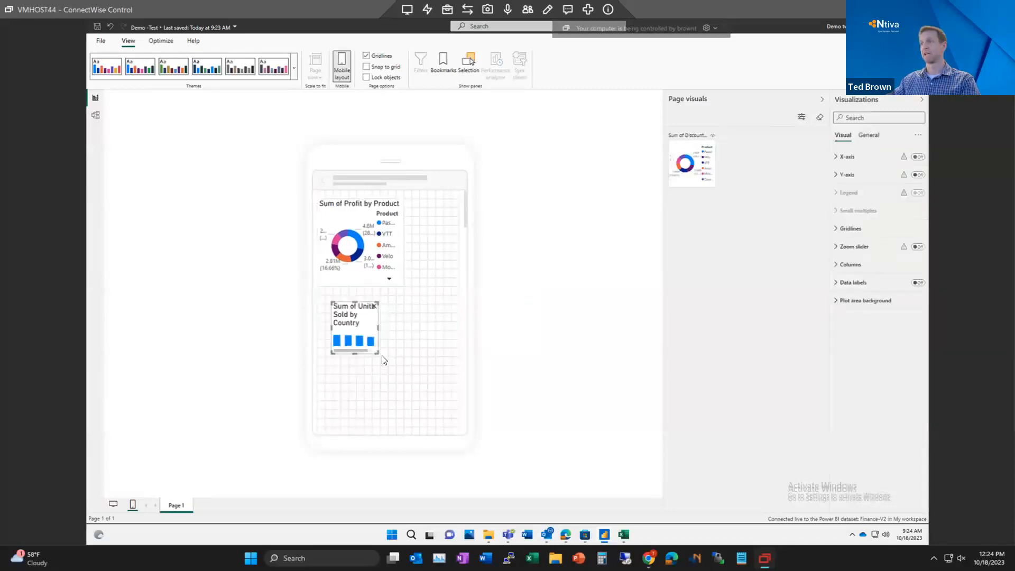
drag(378, 353, 426, 384)
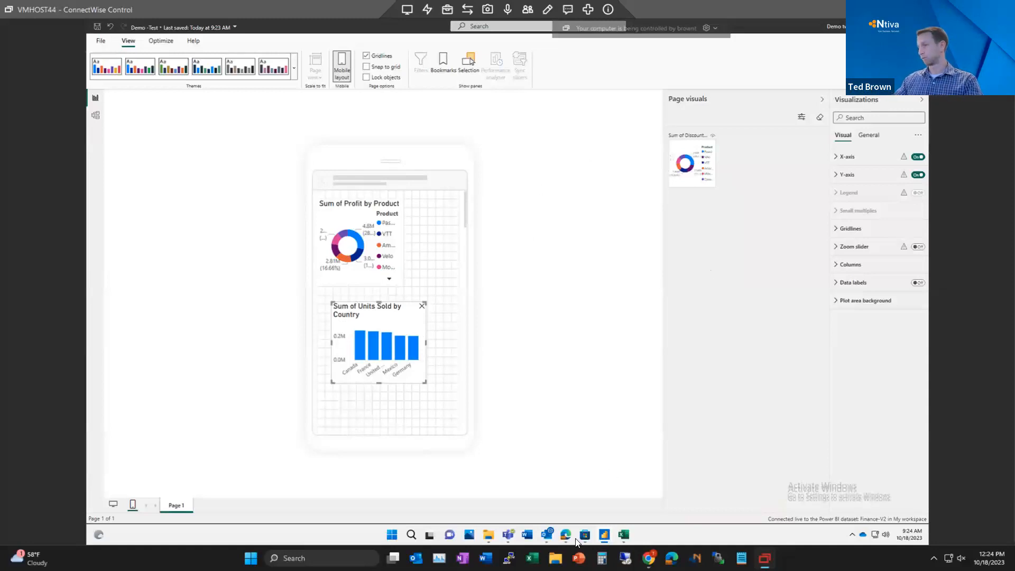
click(610, 471)
Switch to the Power BI service in the browser, refresh My workspace and open the published "Demo -Test" report
click(565, 541)
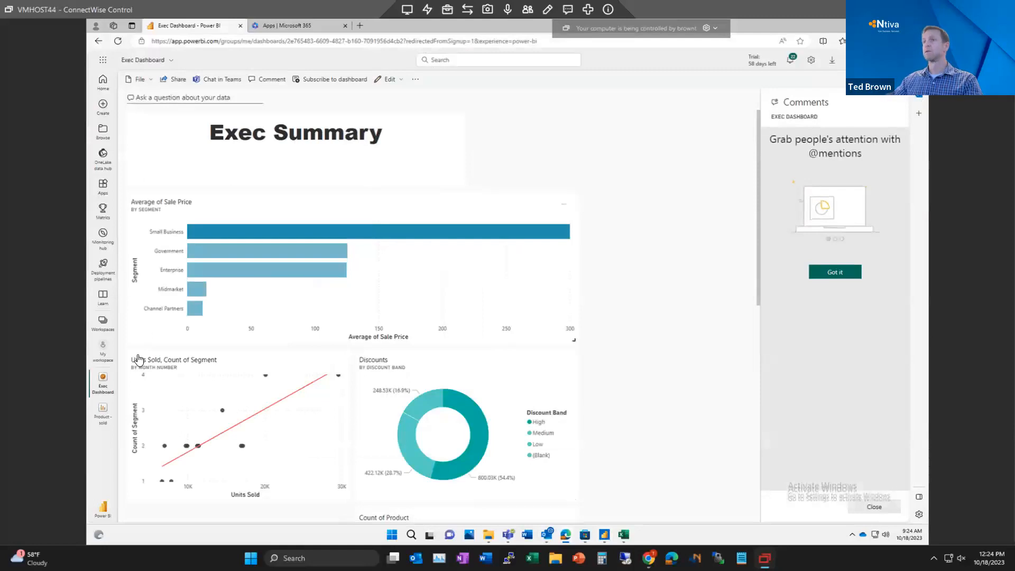
click(103, 354)
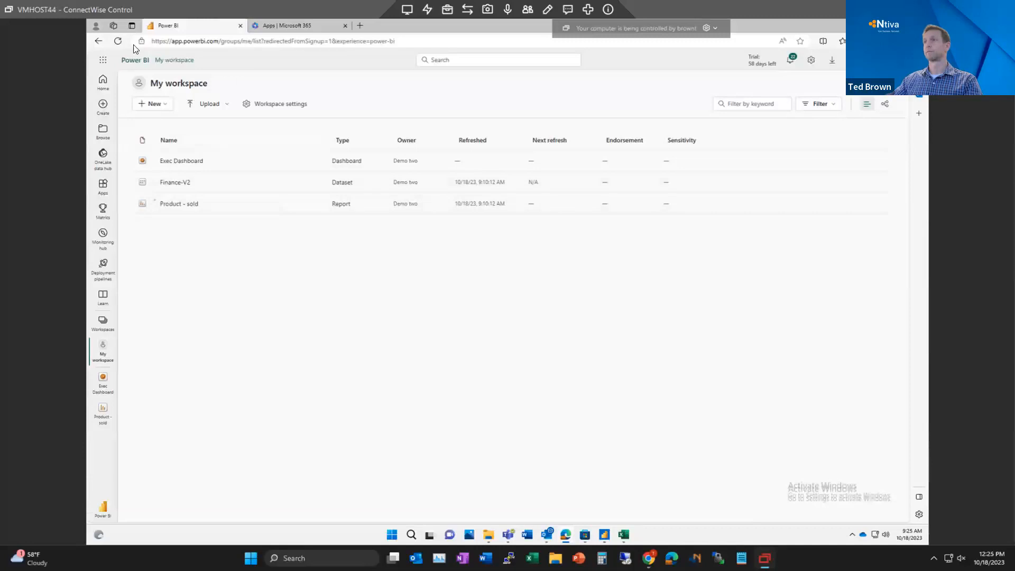
click(118, 42)
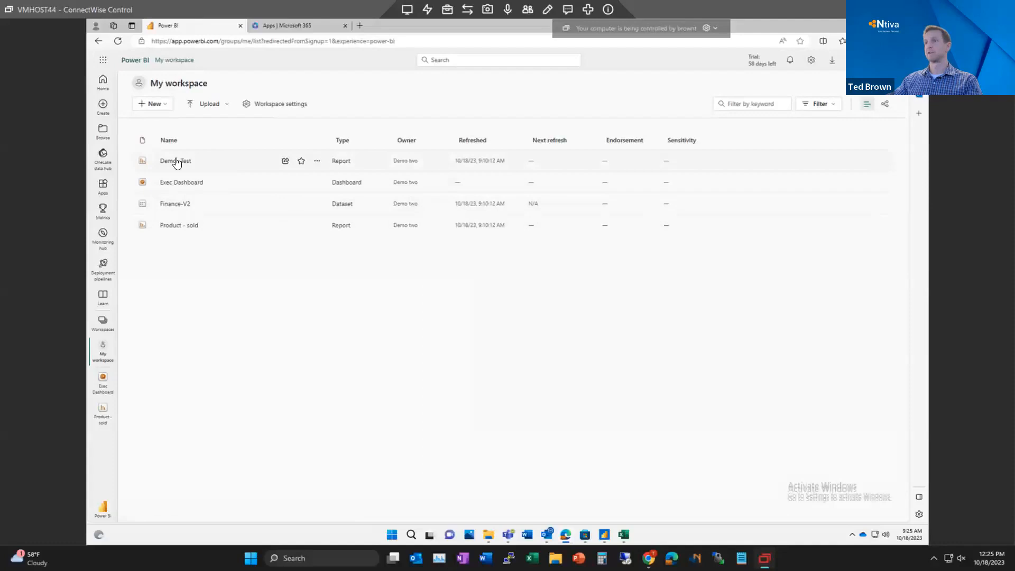
click(177, 162)
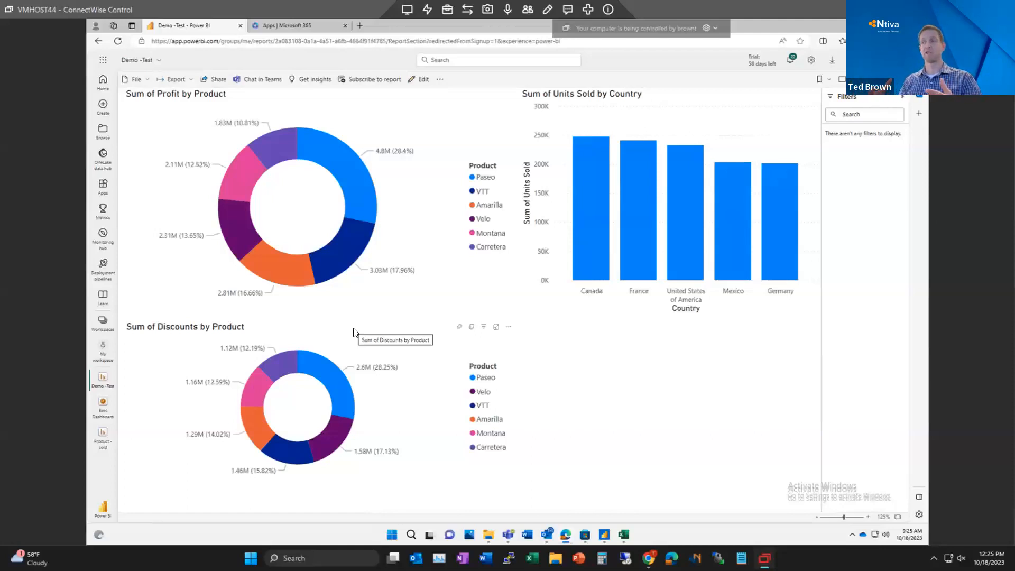
Return to Power BI Desktop and view the Finance table in the model view
click(605, 536)
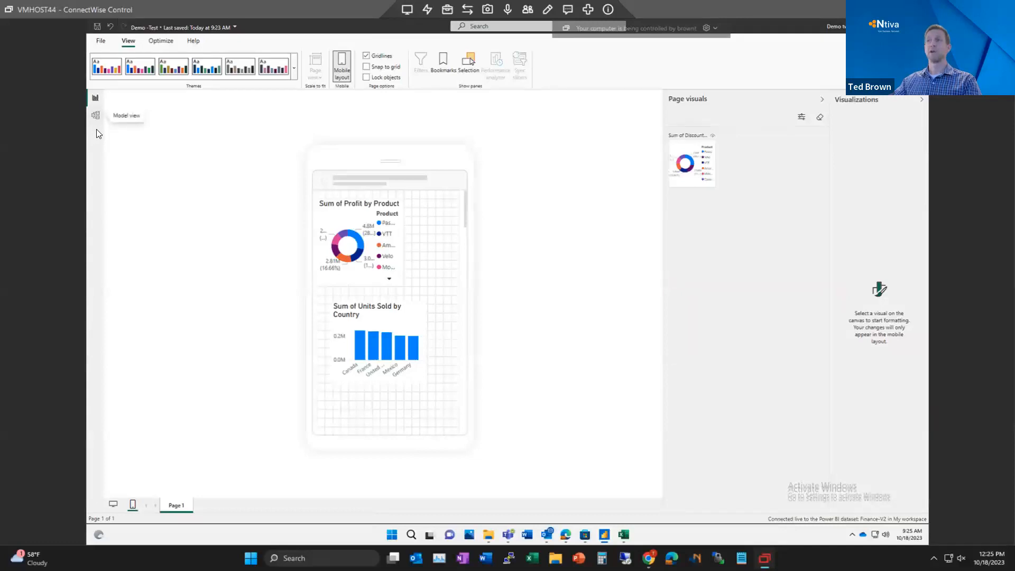
click(94, 115)
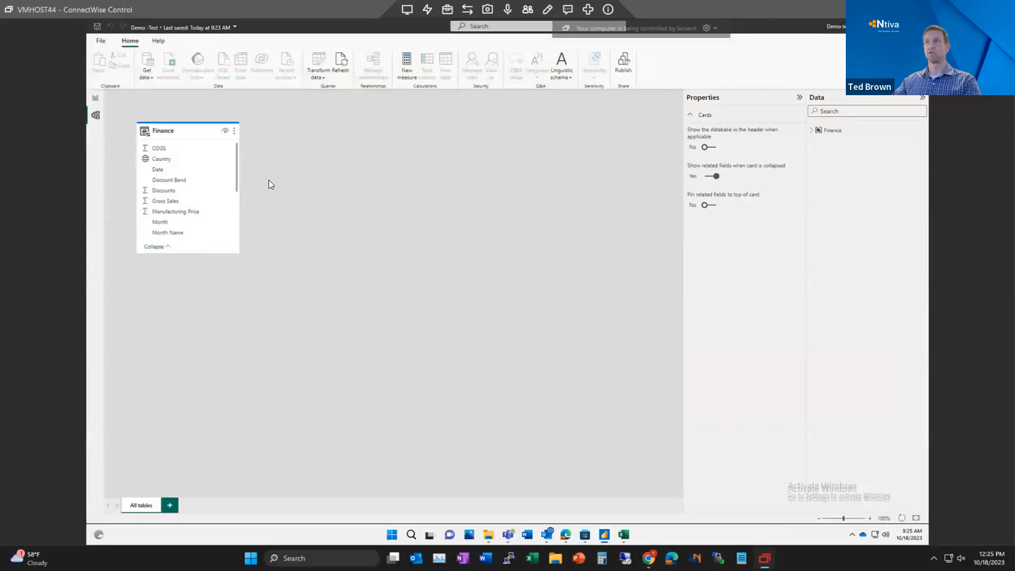
mouse_move(196, 126)
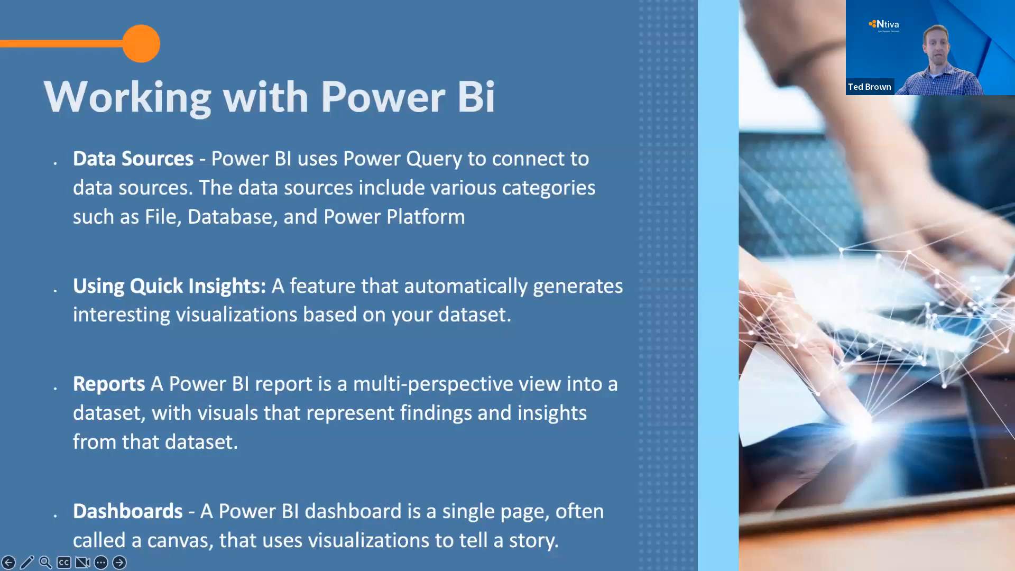
key(Right)
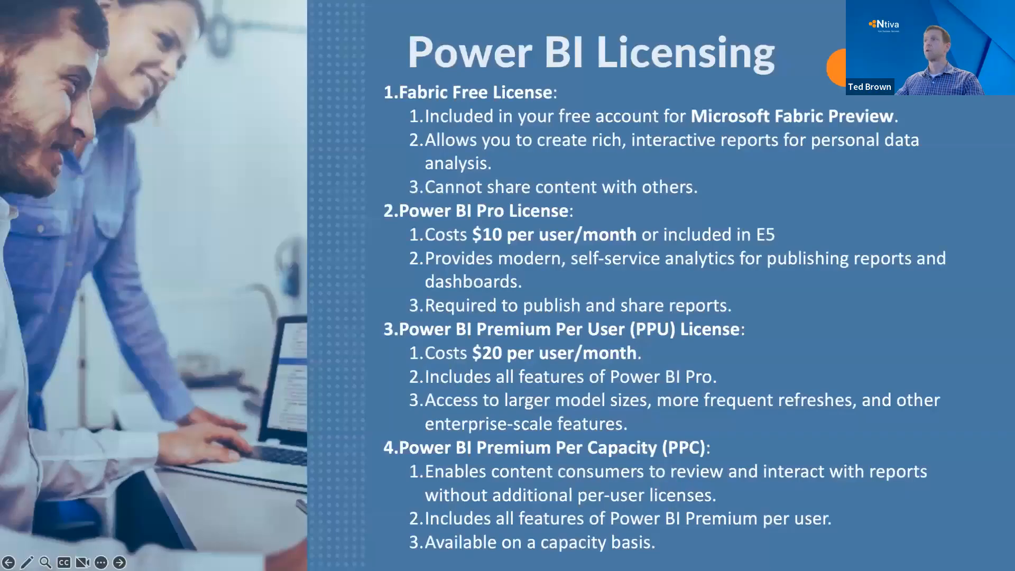